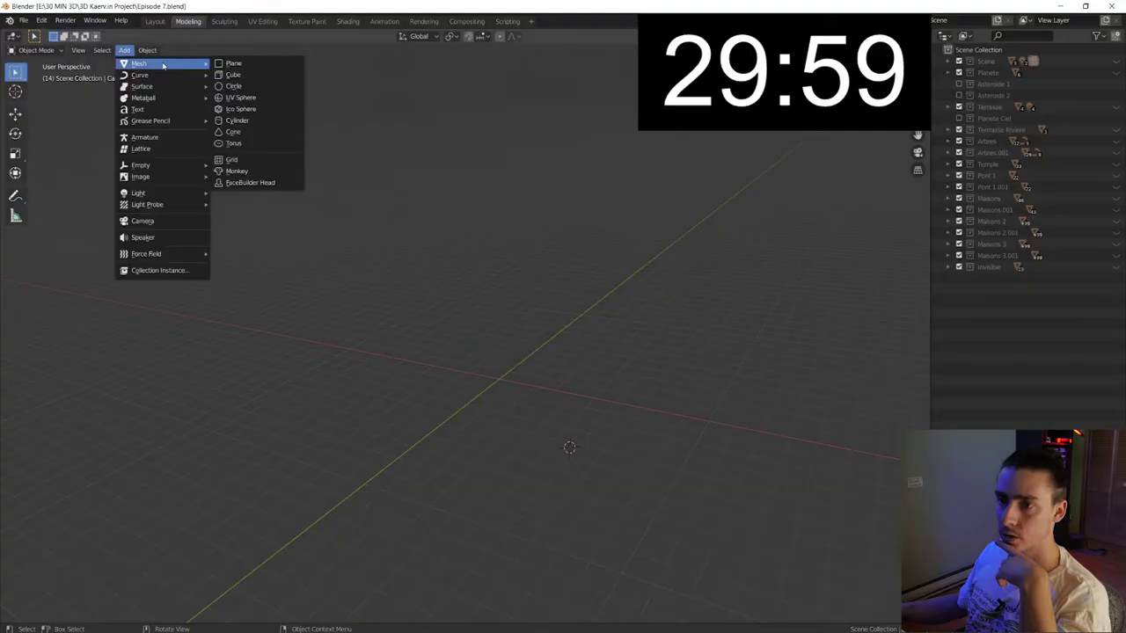
Add a cube, raise it along Z, and enter Edit Mode with nothing selected
click(249, 76)
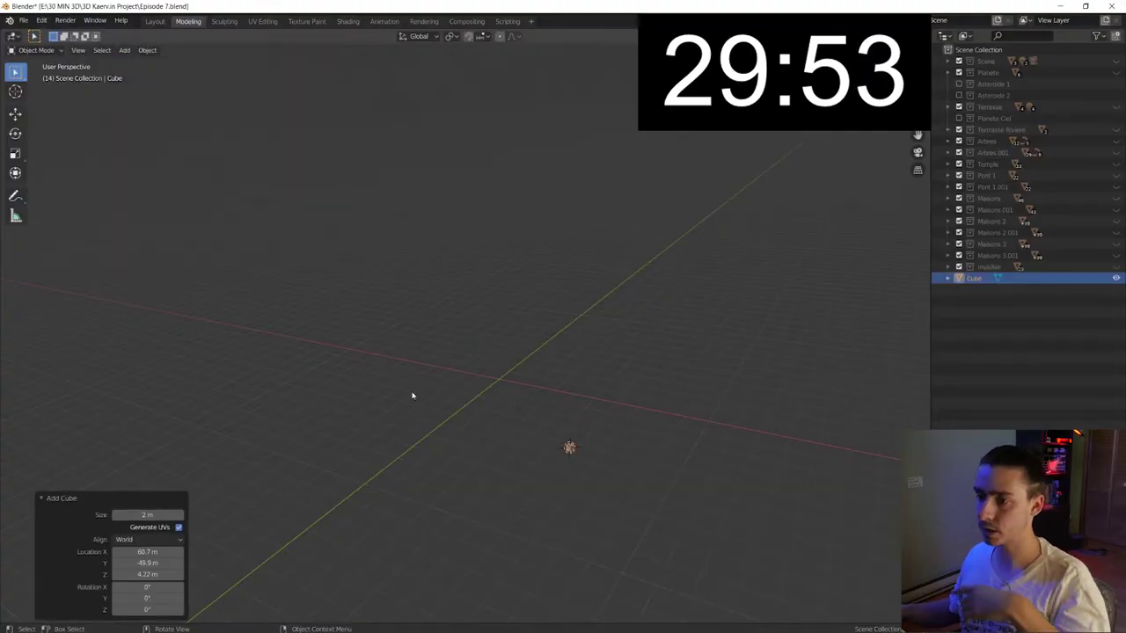
key(g)
key(z)
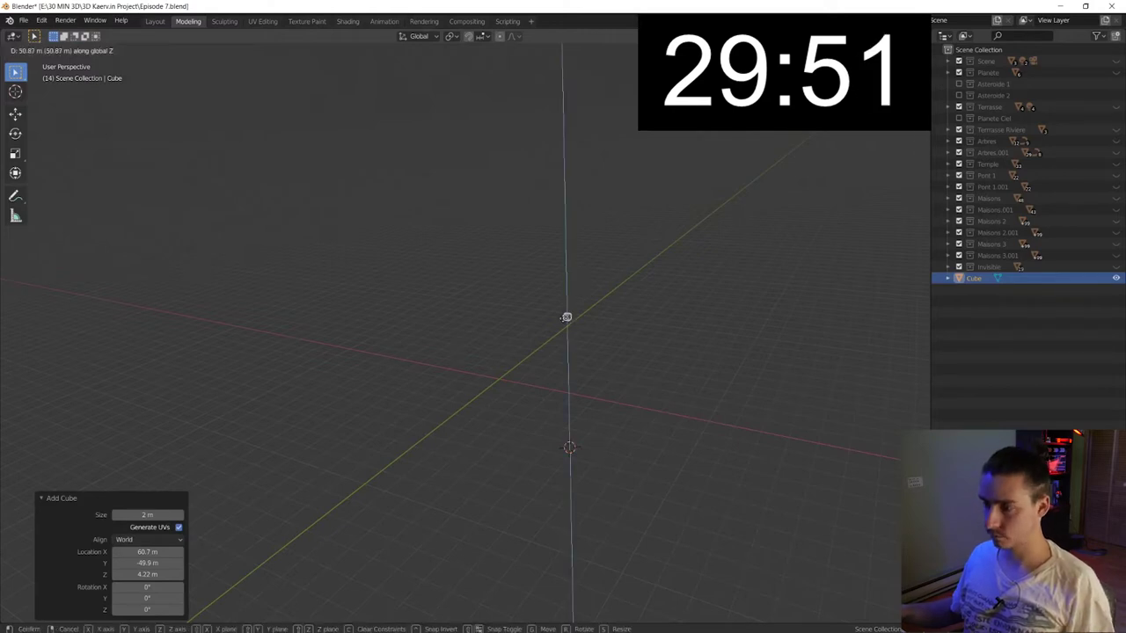
click(585, 352)
key(KP_Decimal)
key(Tab)
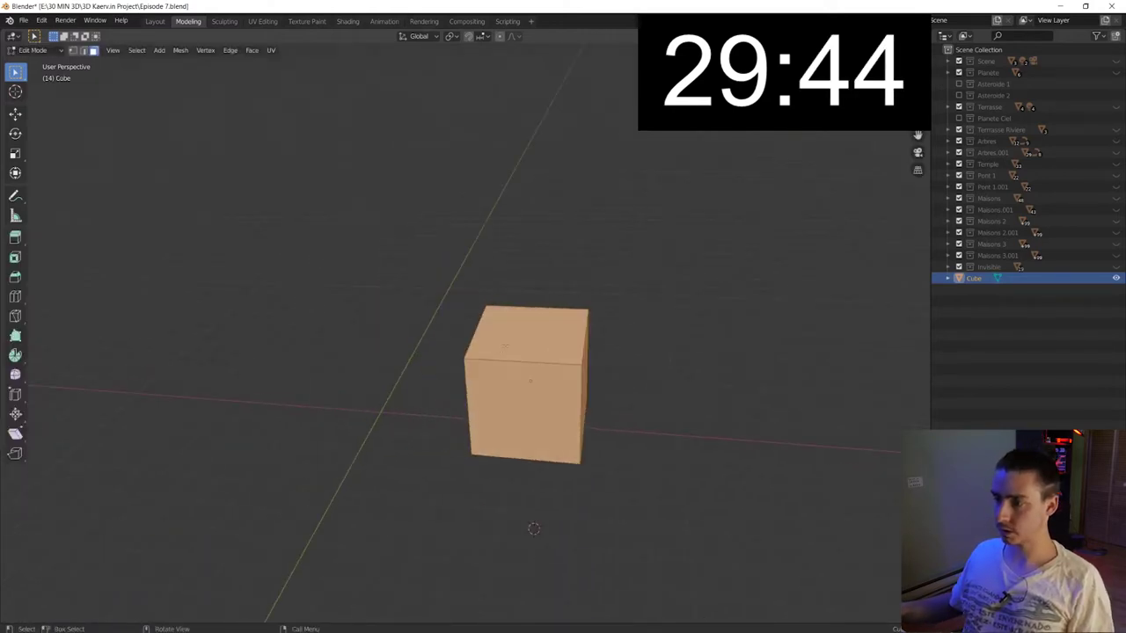
key(alt+a)
middle_drag(211, 158, 593, 404)
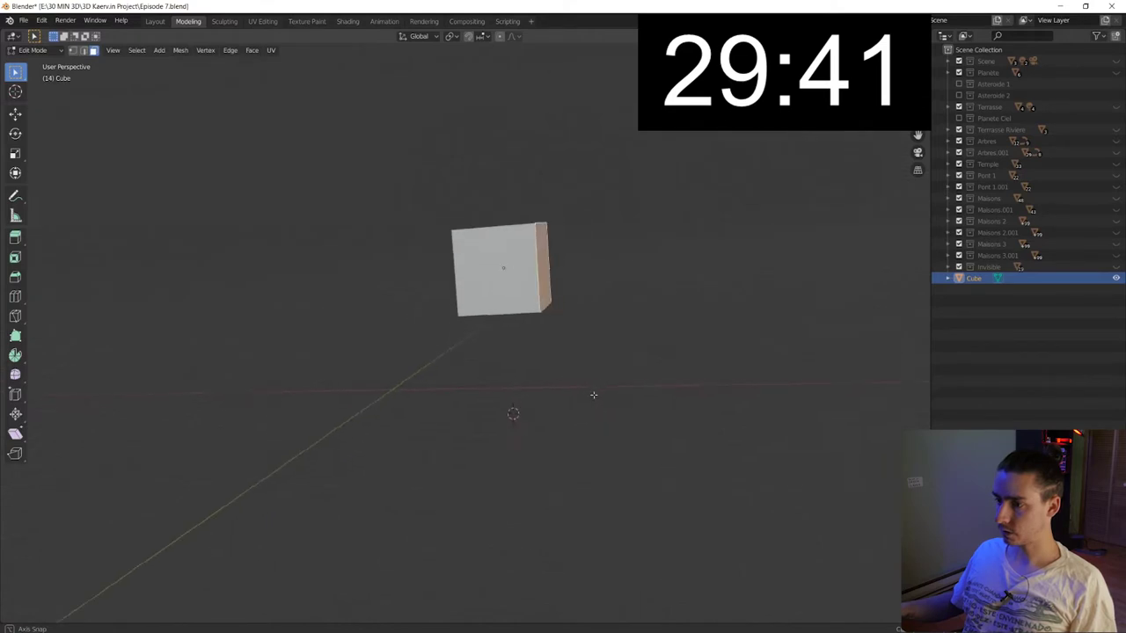
Extrude the right face and raise the new end along Z
key(e)
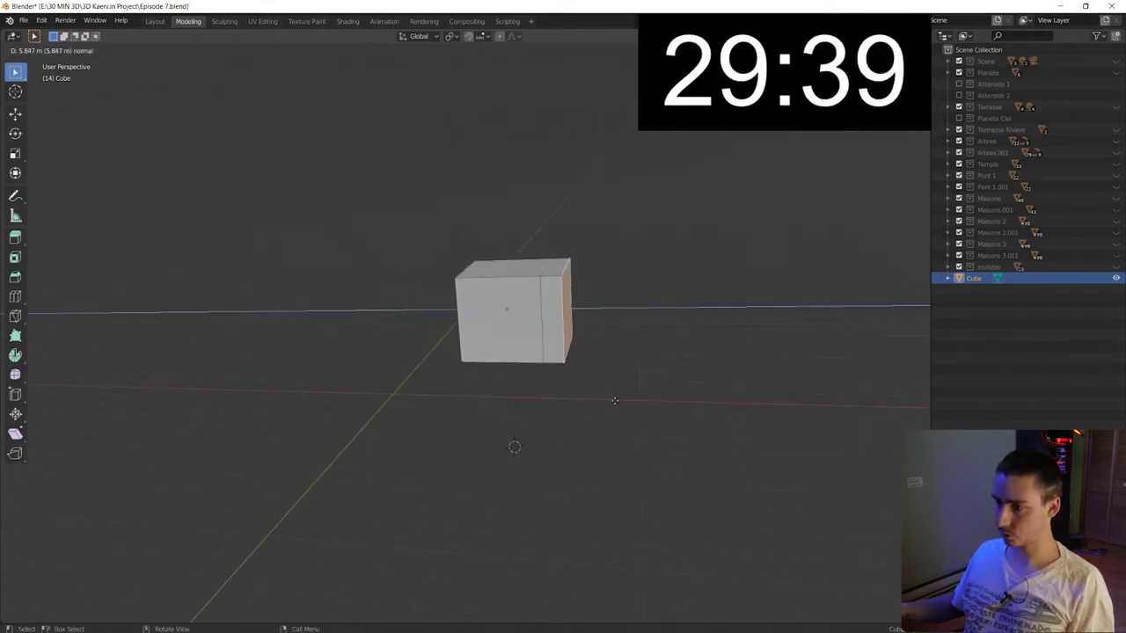
click(668, 394)
key(g)
key(z)
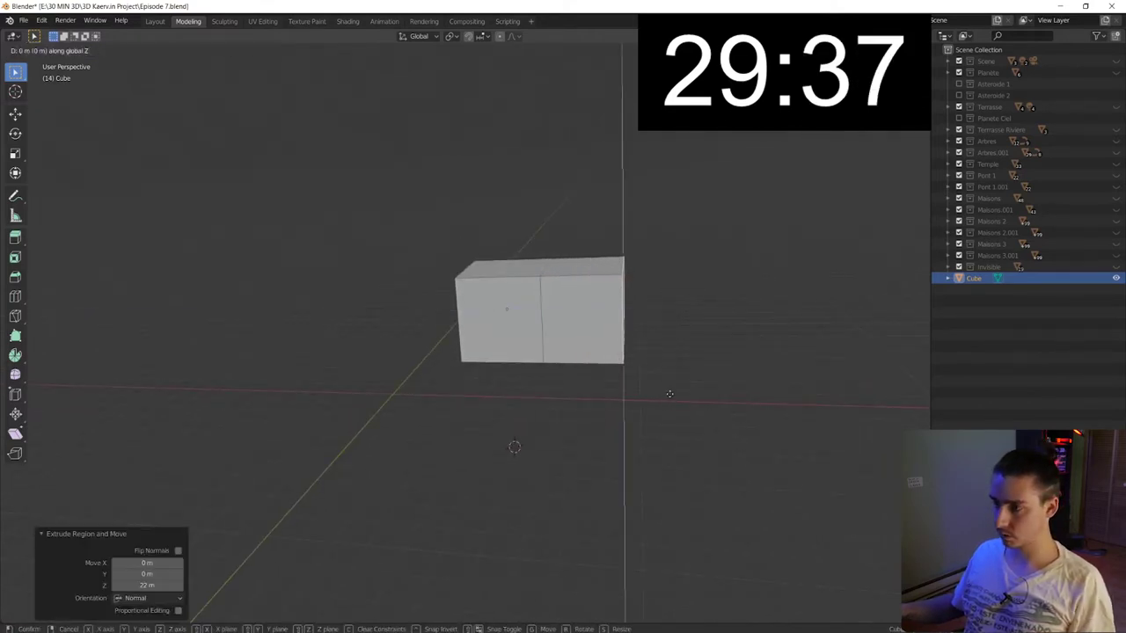
click(670, 380)
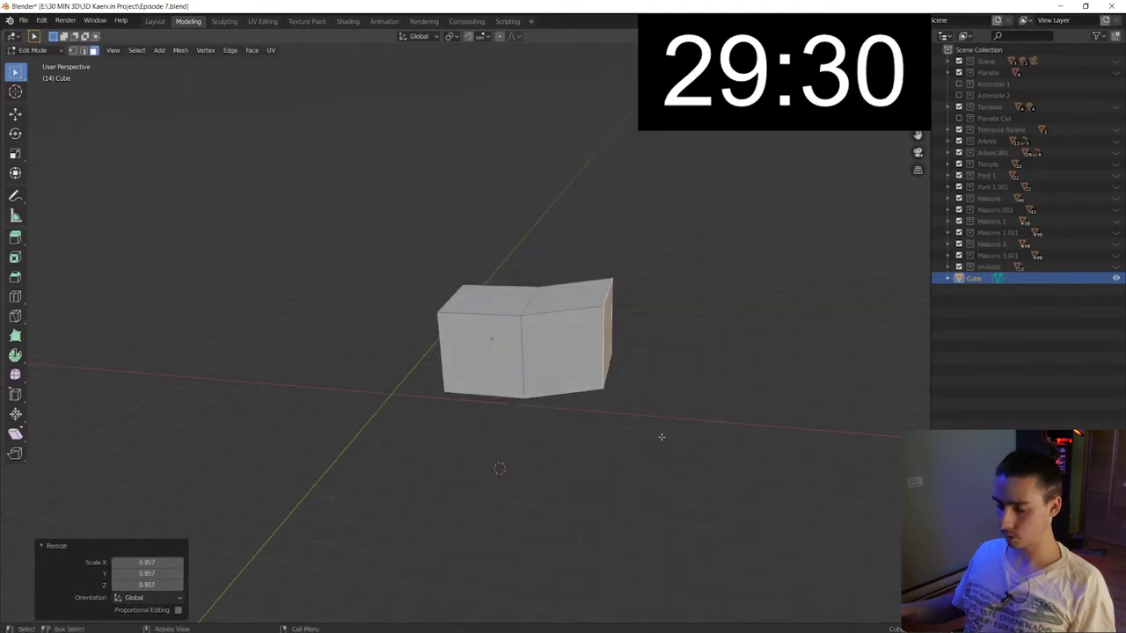
Extrude the end again, raise it, shrink it, and tilt it around Y
key(e)
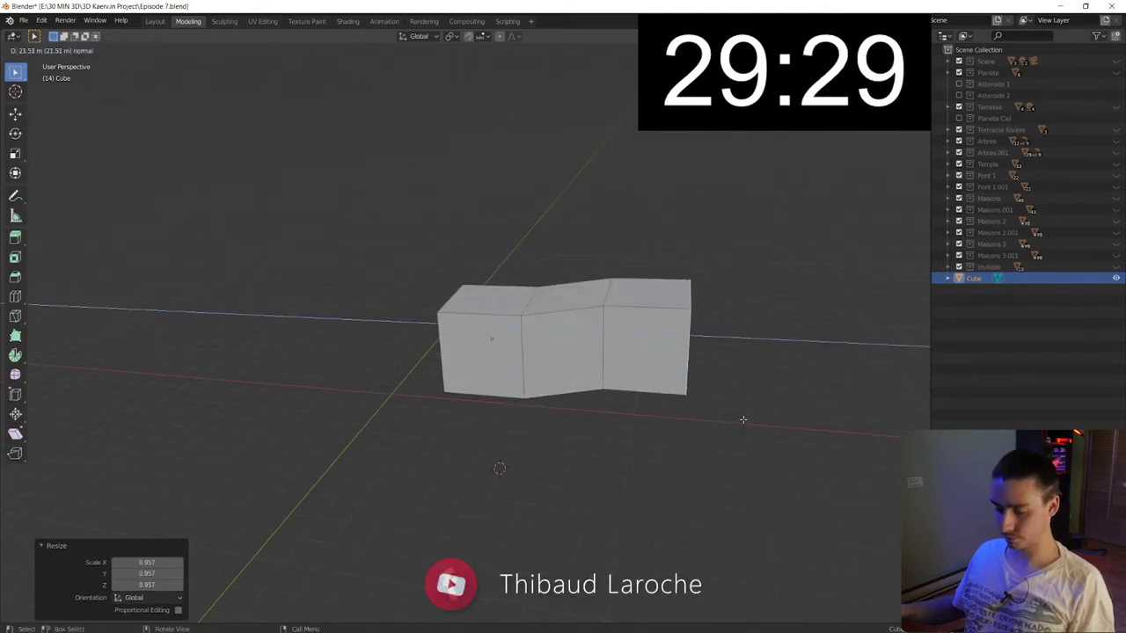
click(743, 419)
key(g)
key(z)
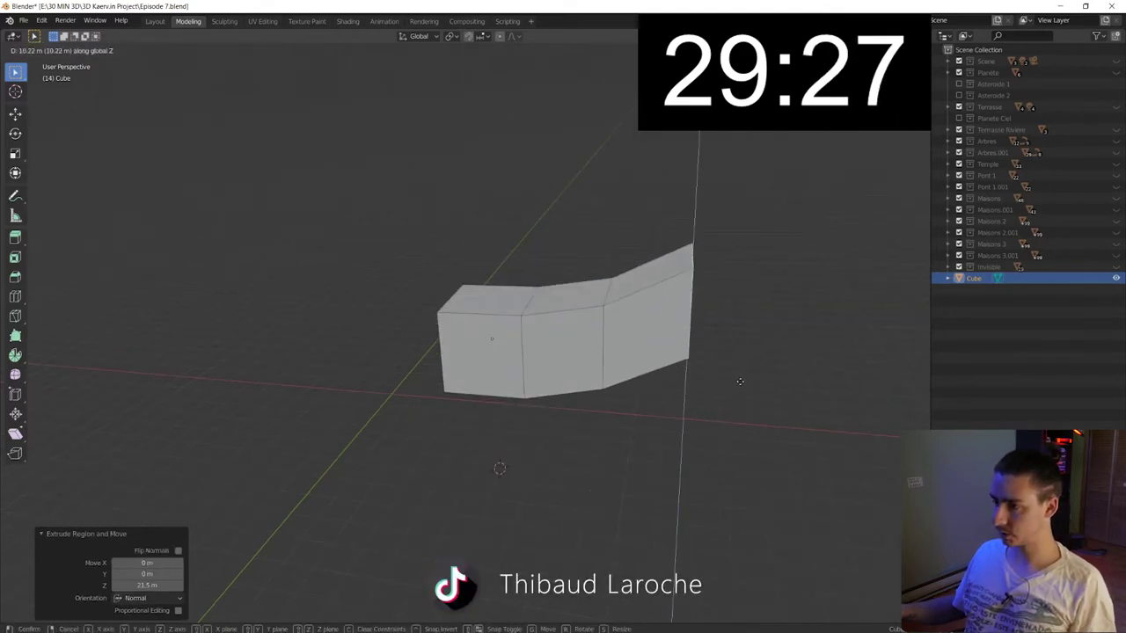
click(741, 387)
key(s)
click(726, 400)
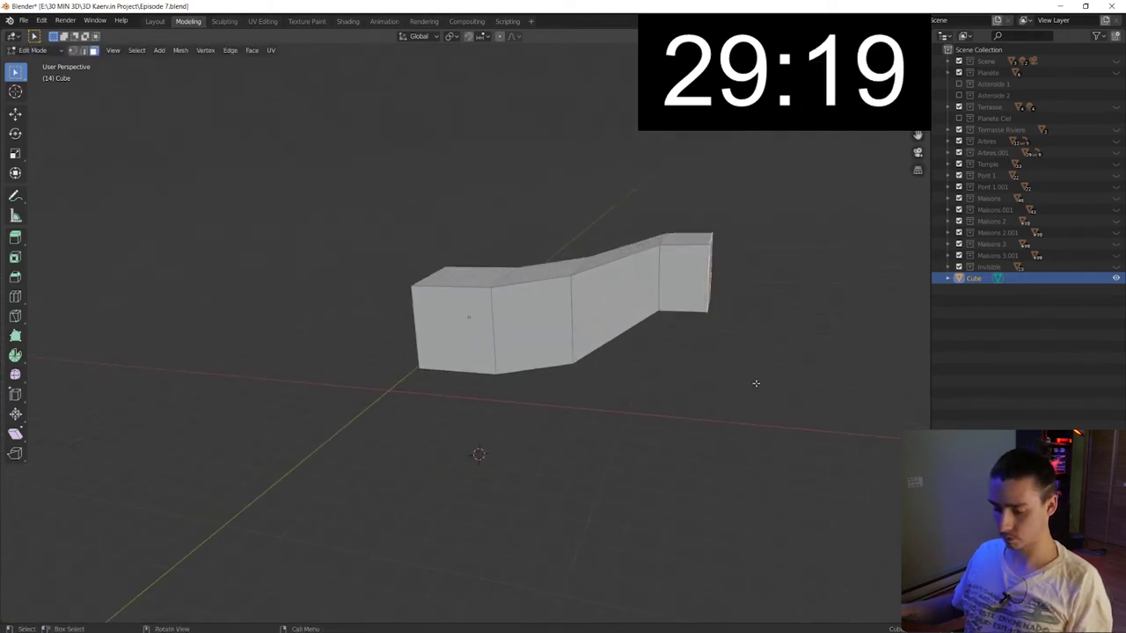
key(r)
key(y)
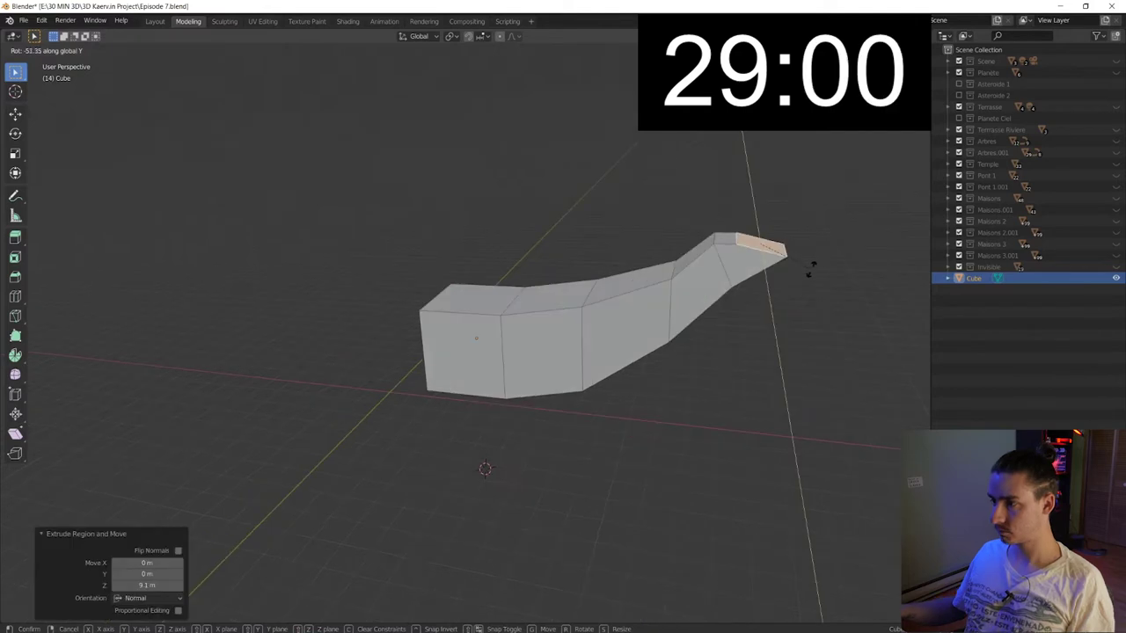
click(809, 352)
Scale the end face down and raise it along Z
key(s)
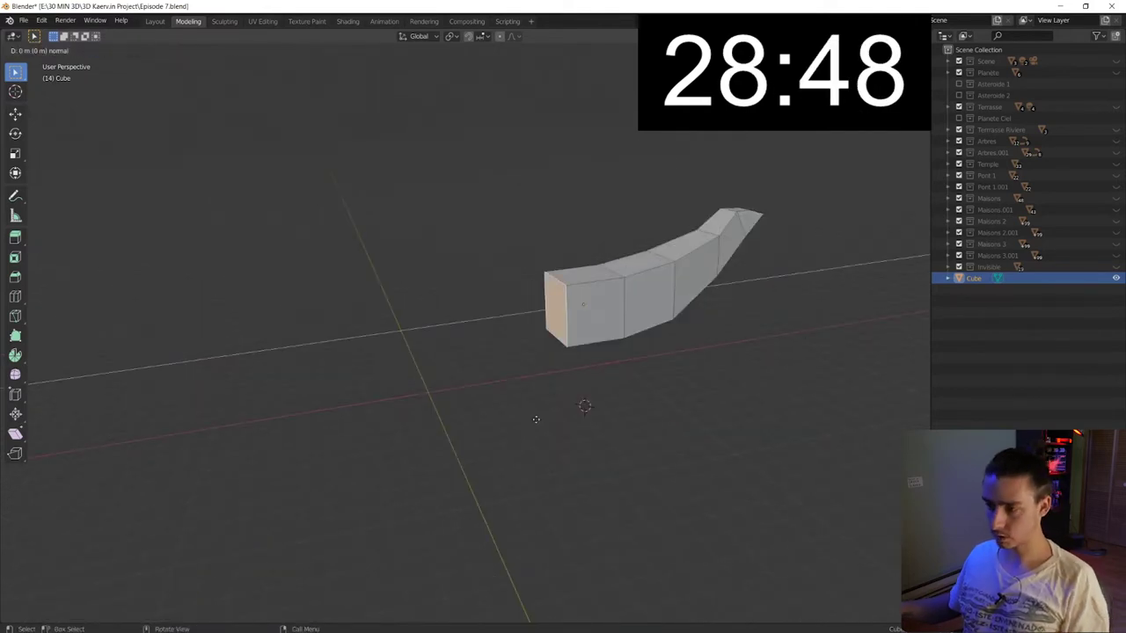
middle_drag(535, 416, 464, 431)
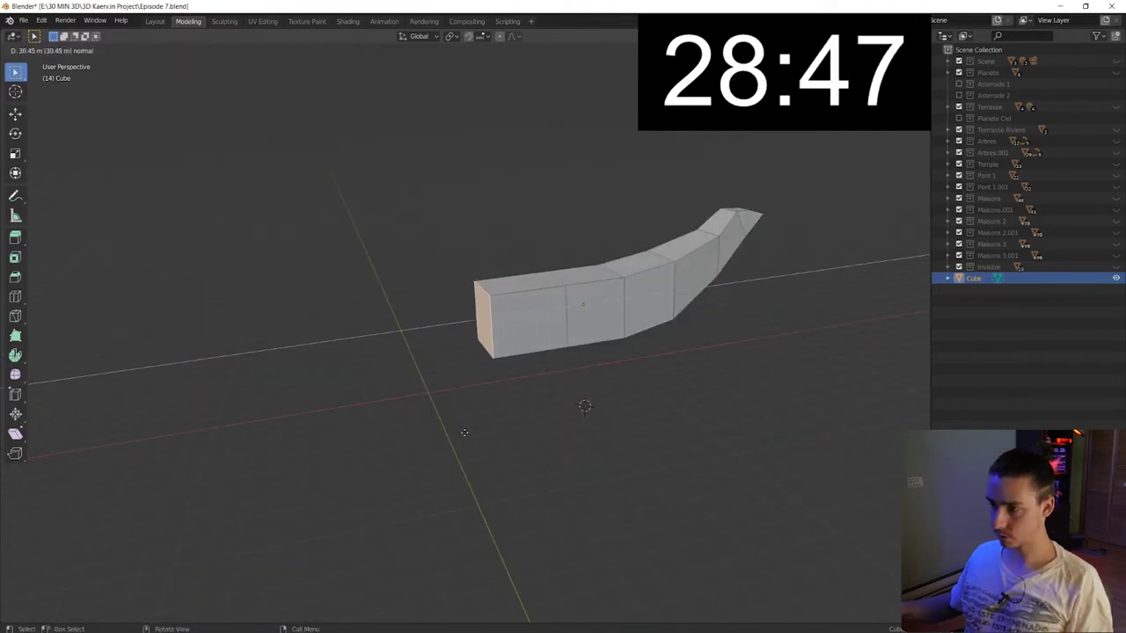
click(464, 431)
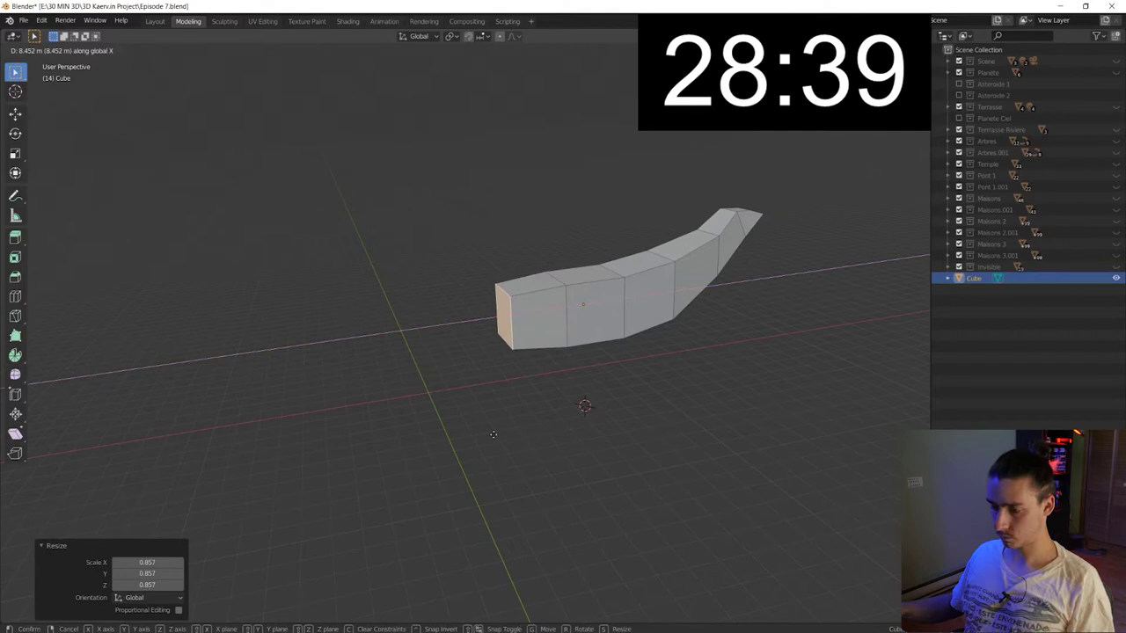
key(g)
key(z)
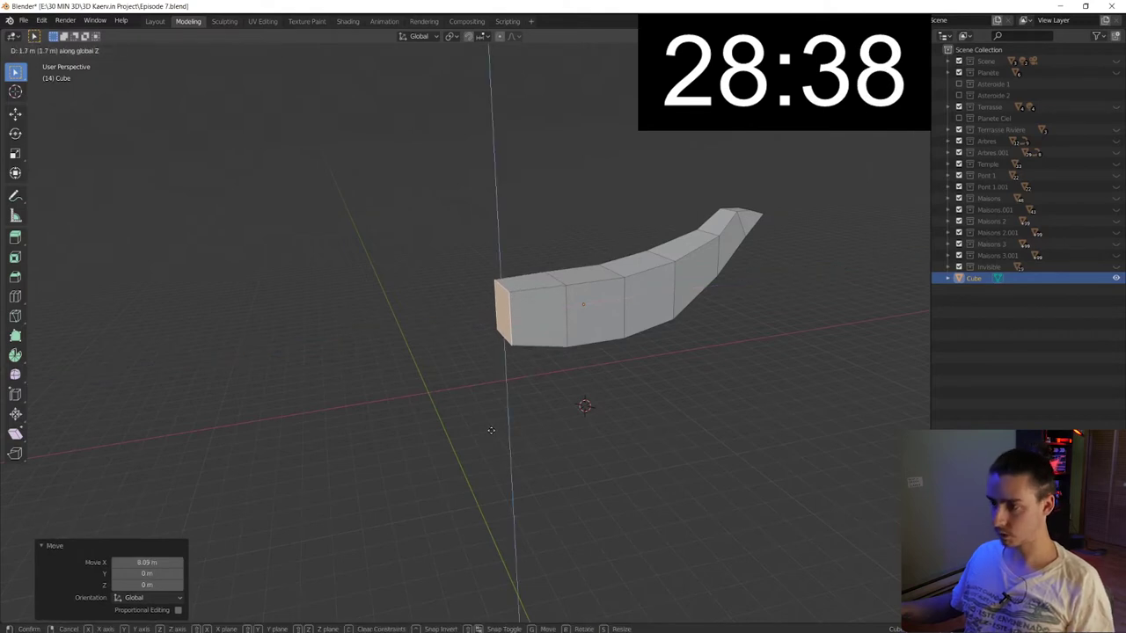
click(491, 429)
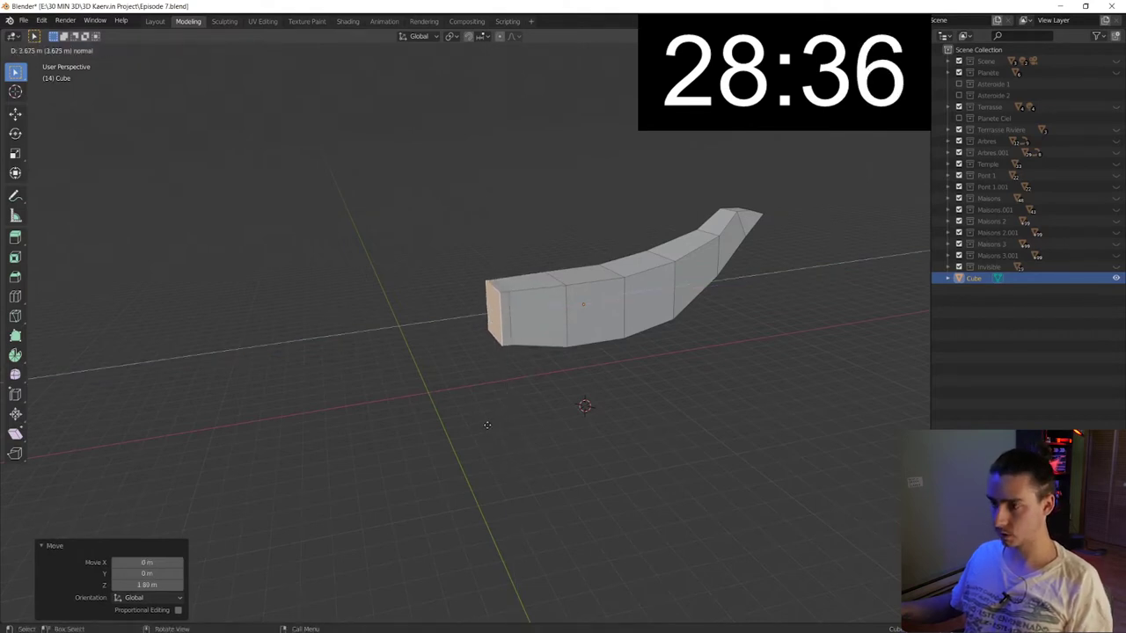
Extrude the opposite front end face in place and begin enlarging it
key(e)
right_click(486, 425)
key(s)
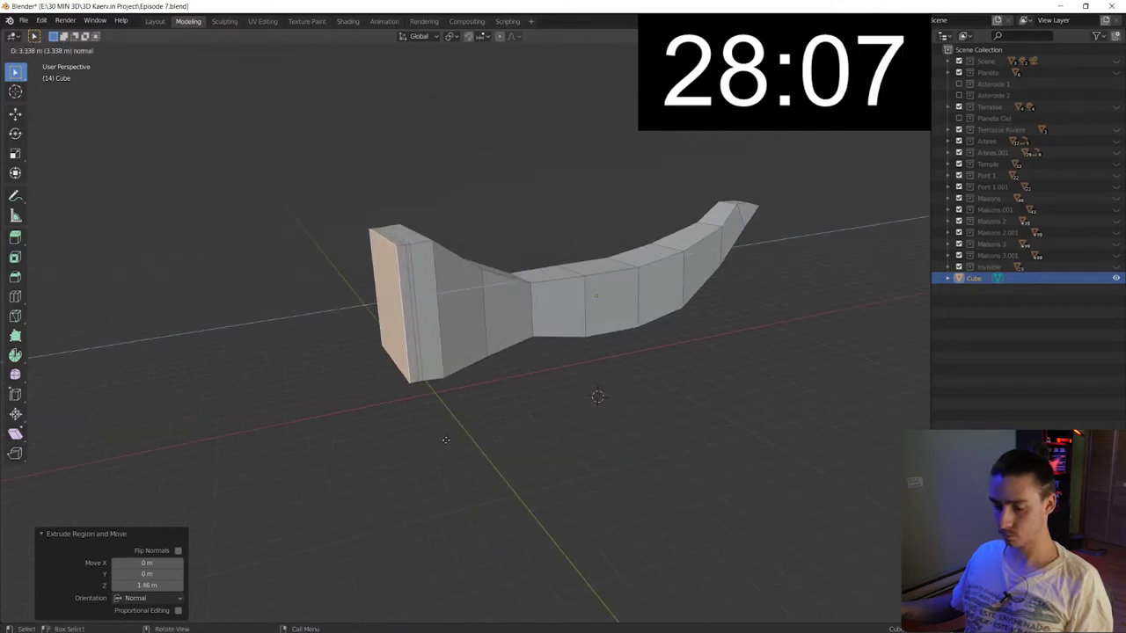
Enlarge the extruded front section and extrude it again into a wide block
click(448, 440)
key(s)
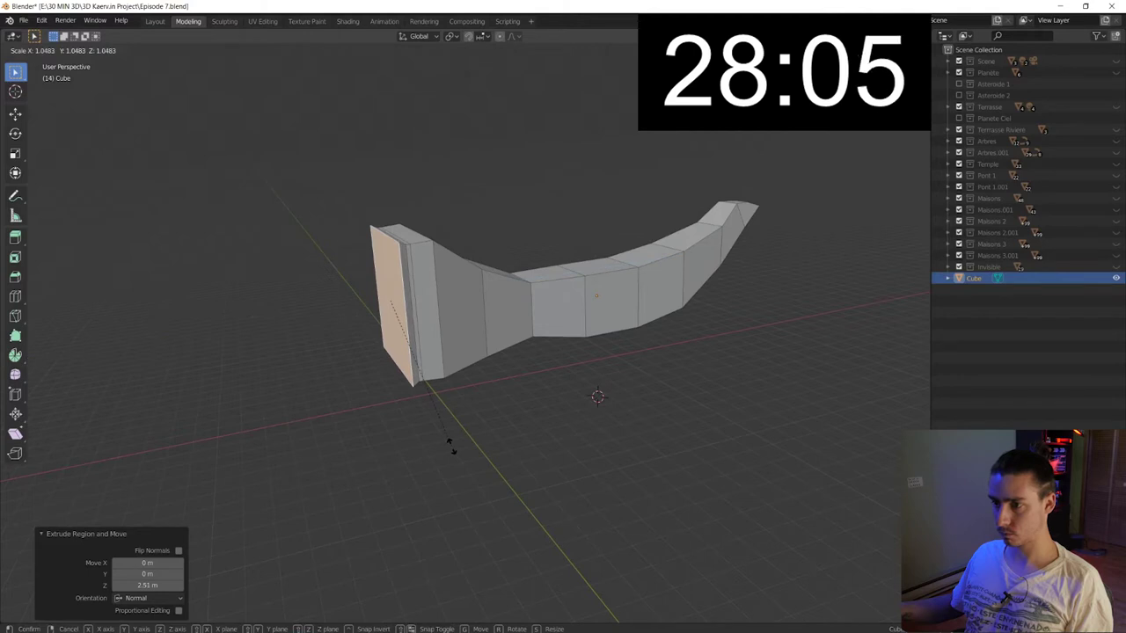
click(449, 445)
key(e)
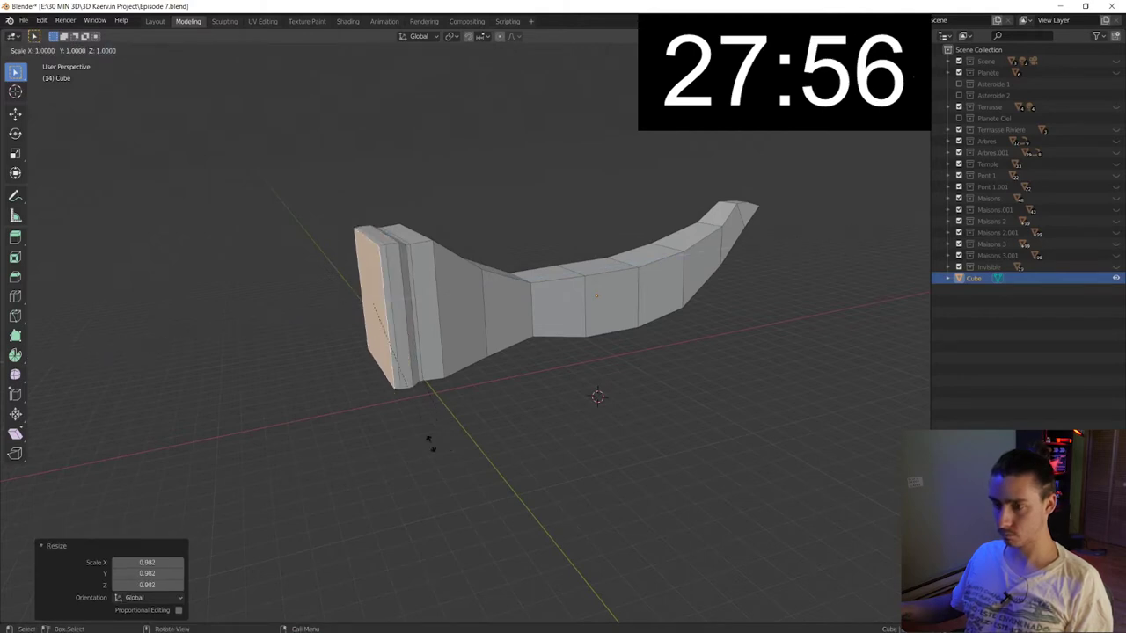
click(422, 401)
middle_drag(422, 401, 450, 405)
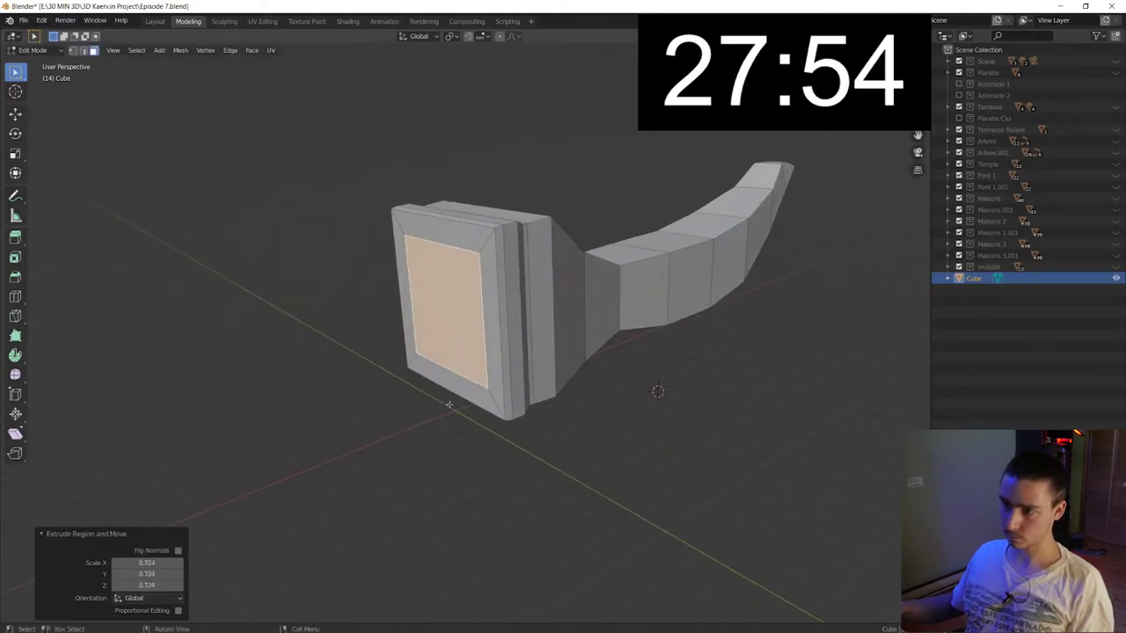
Extrude the front face inward and shrink it into a recessed inset panel
key(e)
click(450, 403)
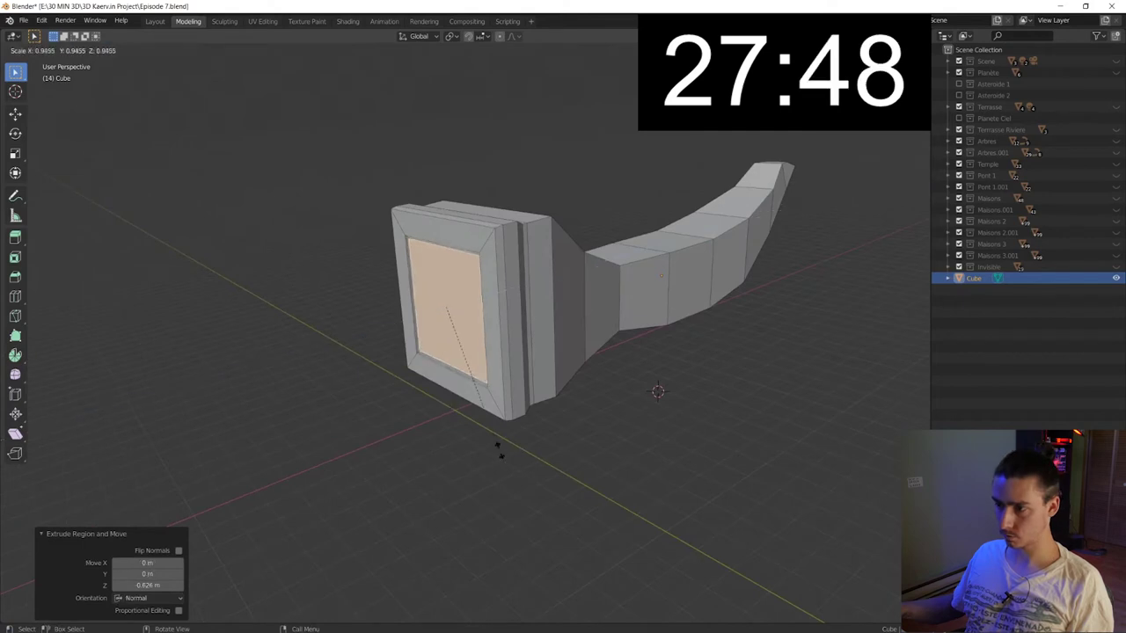
key(s)
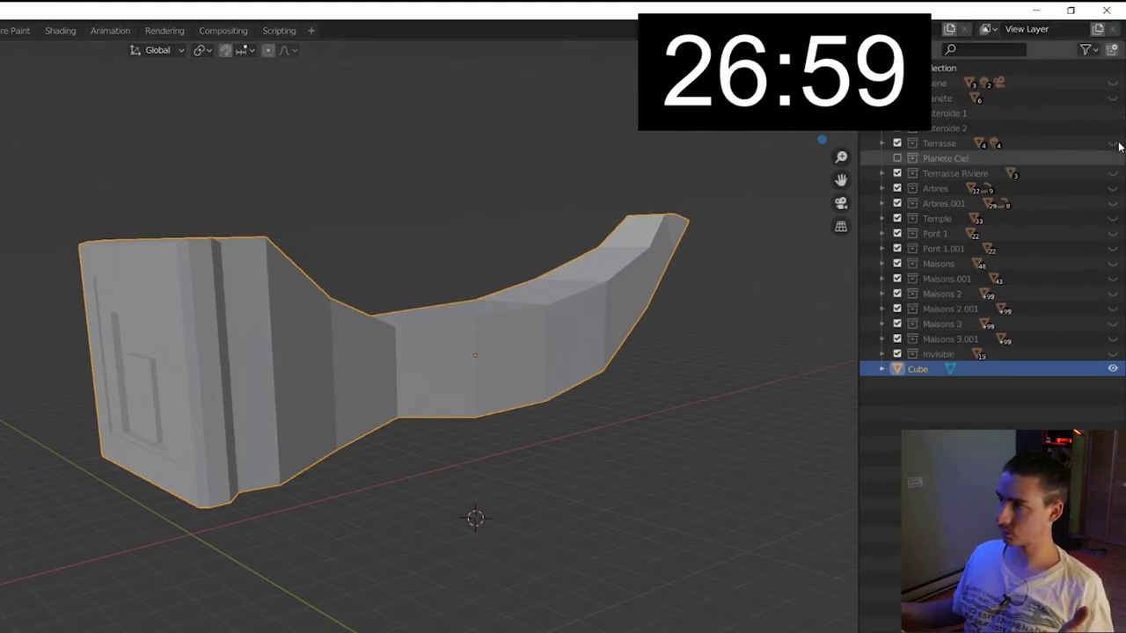
mouse_move(302, 432)
middle_down()
mouse_move(578, 340)
mouse_move(466, 331)
middle_up()
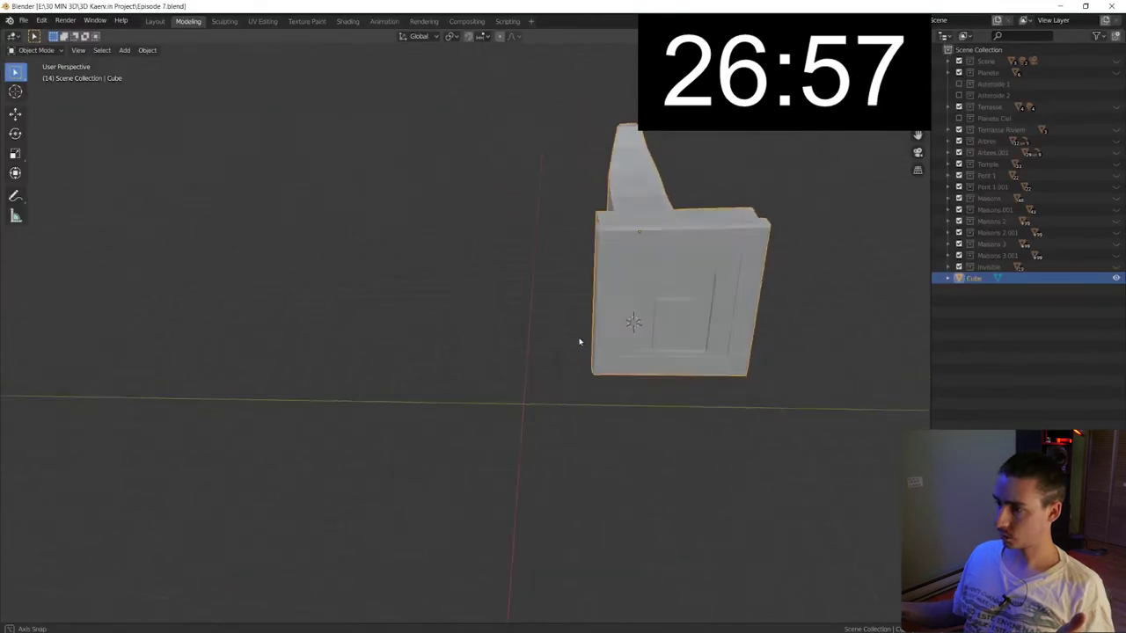
middle_drag(360, 375, 467, 367)
click(126, 50)
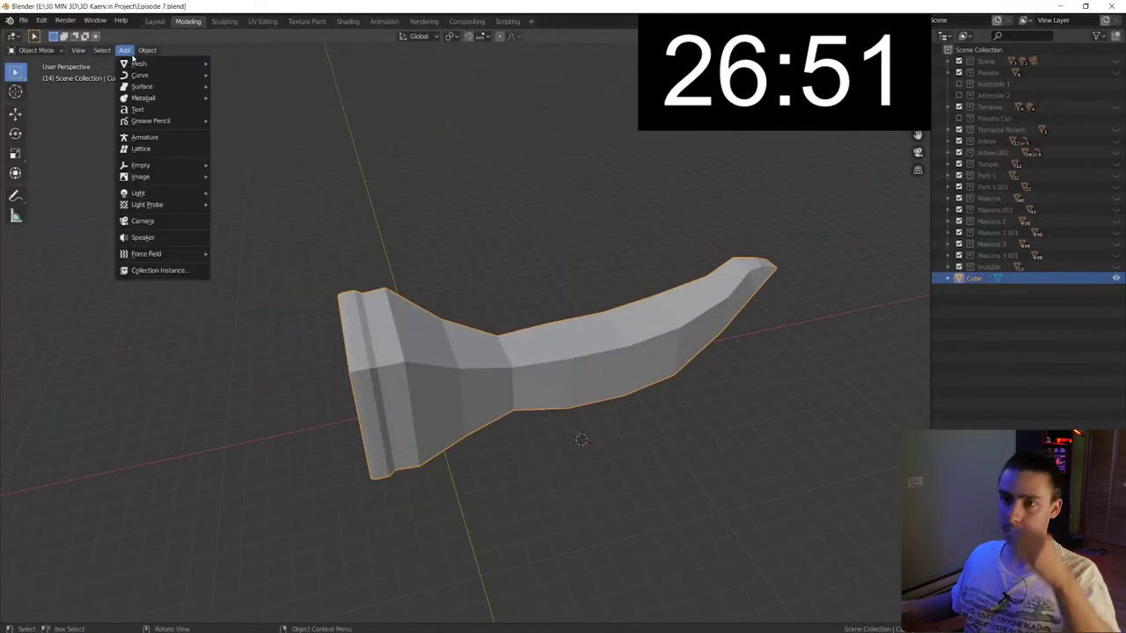
Add a cylinder, rotate it 90° about X, and scale it up
click(233, 120)
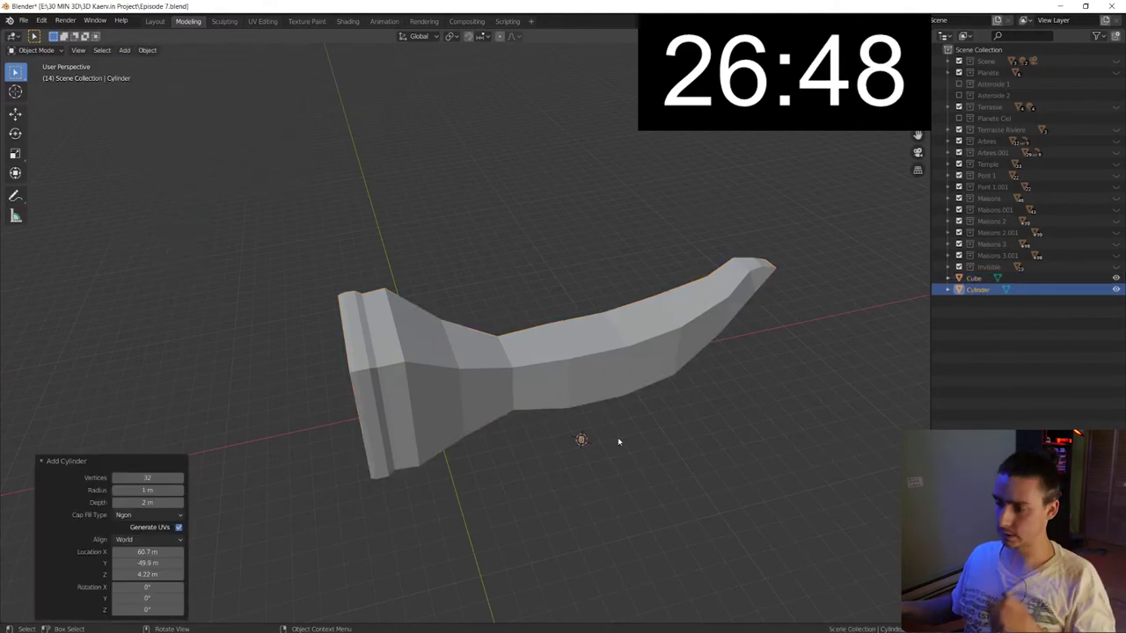
key(g)
key(z)
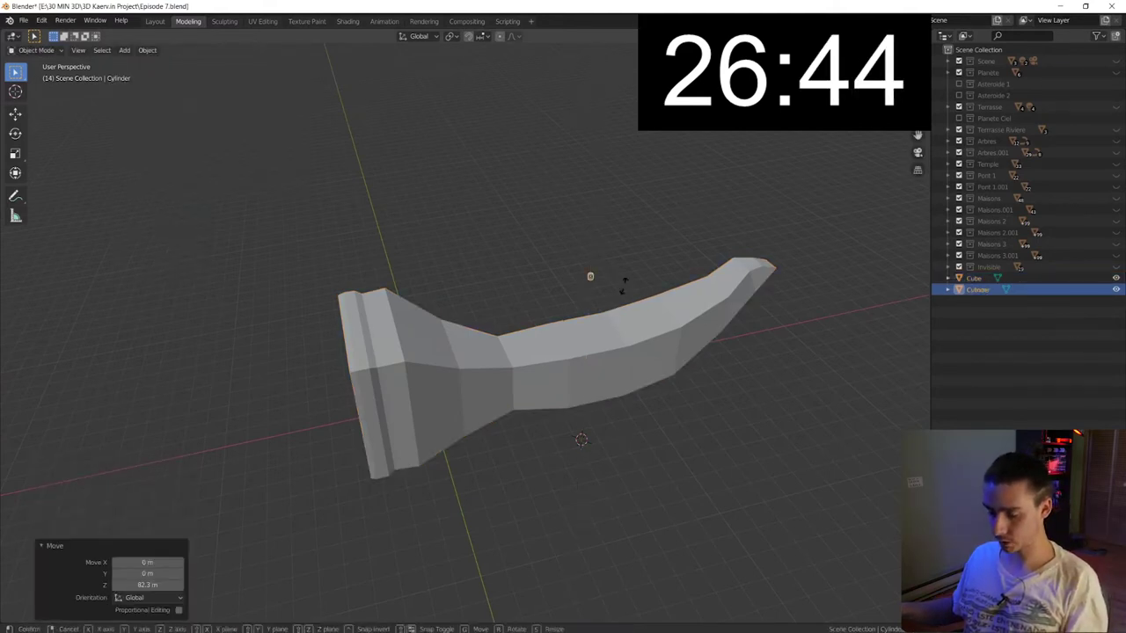
key(x)
key(9)
key(0)
key(Return)
key(s)
click(606, 454)
middle_drag(607, 455, 633, 432)
Position the cylinder beside the body in front view and stretch it along Y into wheels
key(g)
key(z)
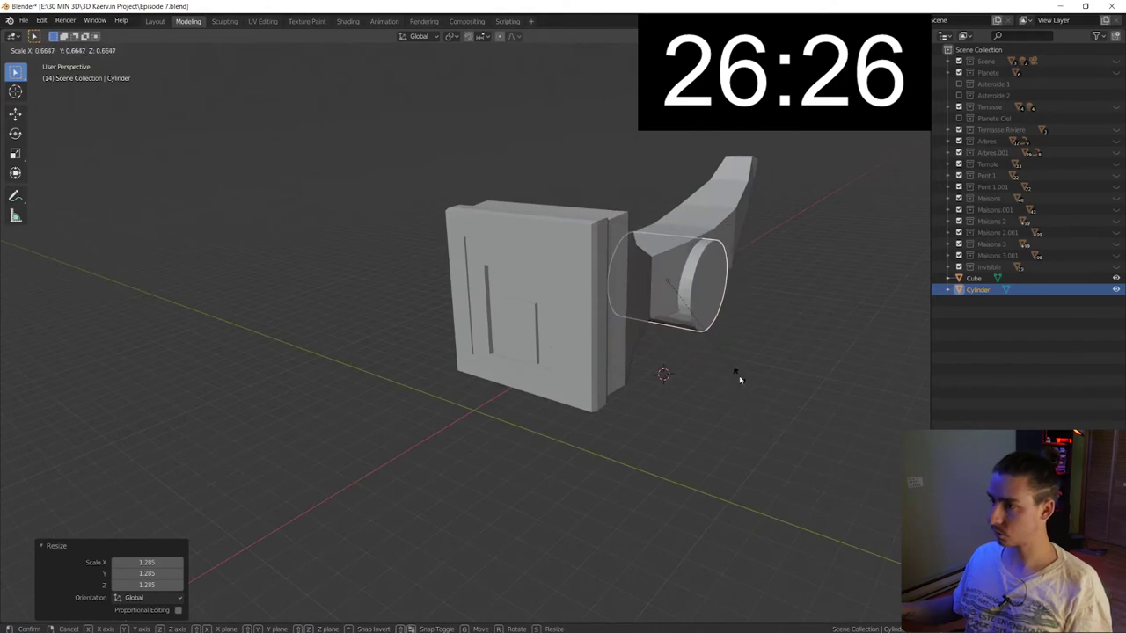
click(740, 380)
mouse_move(740, 380)
middle_down()
mouse_move(678, 372)
mouse_move(693, 402)
mouse_move(674, 397)
middle_up()
key(g)
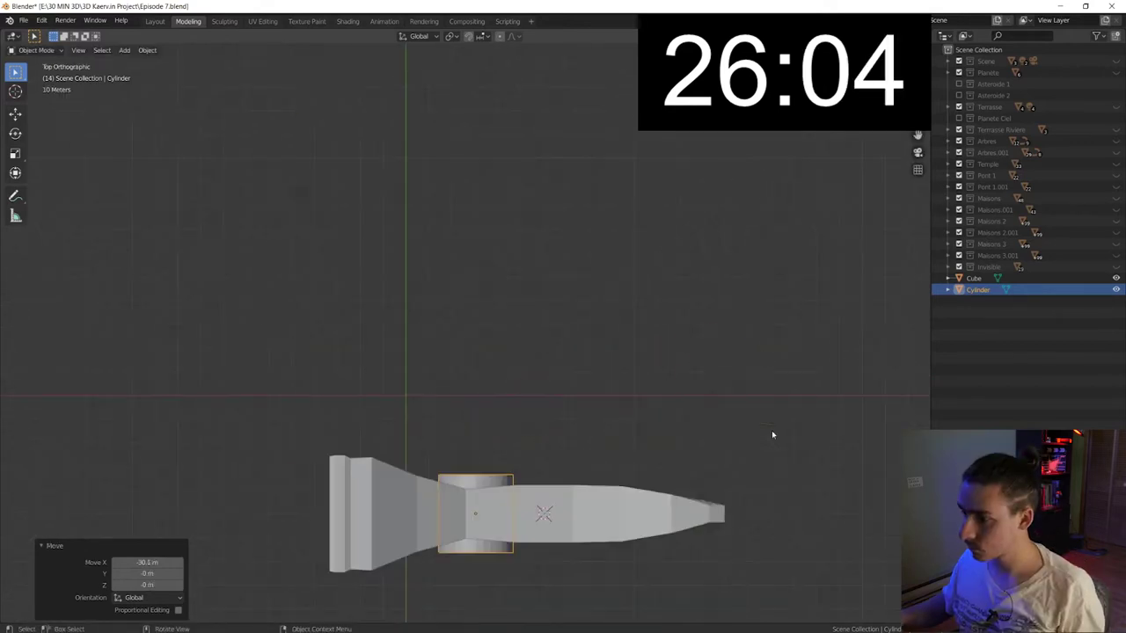
key(KP_1)
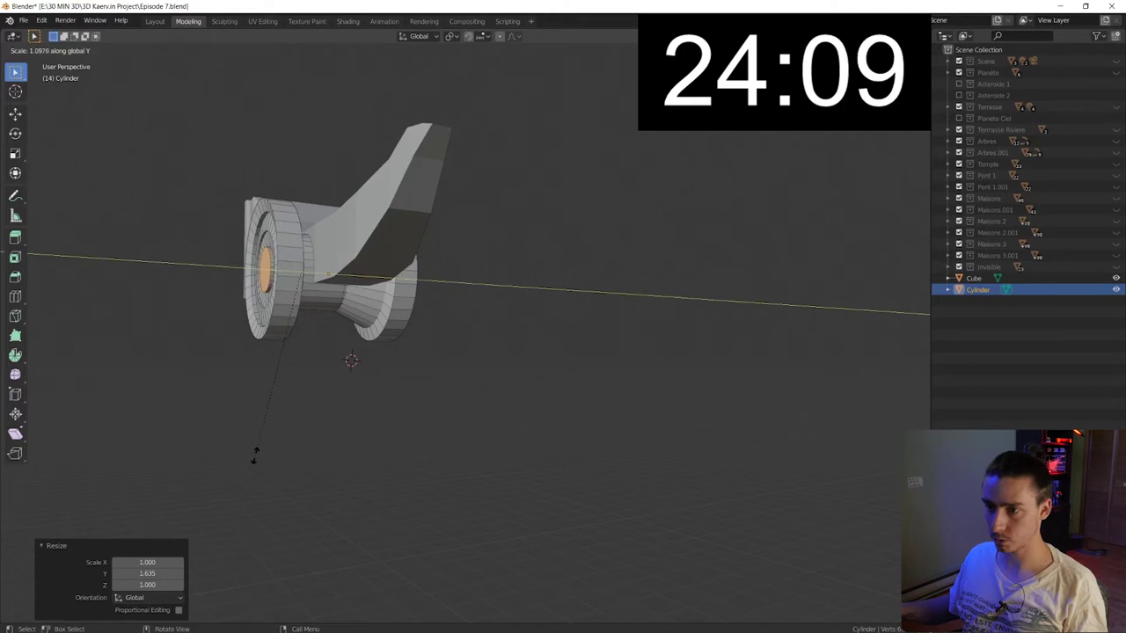
click(253, 457)
mouse_move(261, 427)
middle_down()
mouse_move(290, 439)
mouse_move(258, 432)
mouse_move(276, 414)
mouse_move(354, 397)
mouse_move(332, 349)
mouse_move(304, 355)
mouse_move(322, 416)
mouse_move(353, 428)
middle_up()
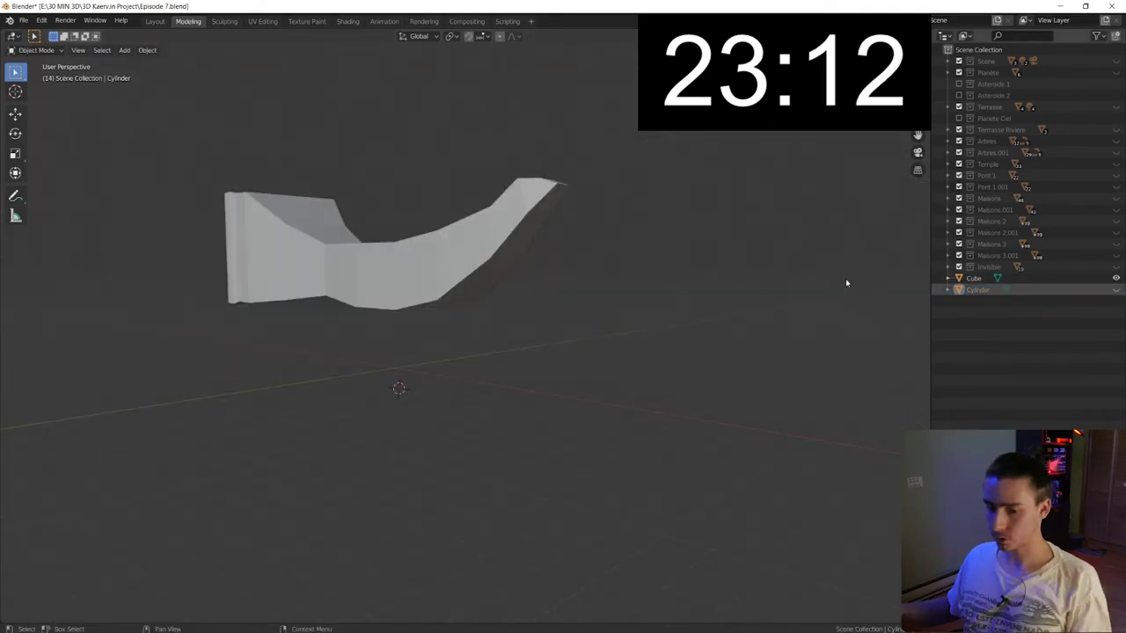
Duplicate the cylinder, rotate it 90° about X, and resize it into the wheel pair
click(147, 49)
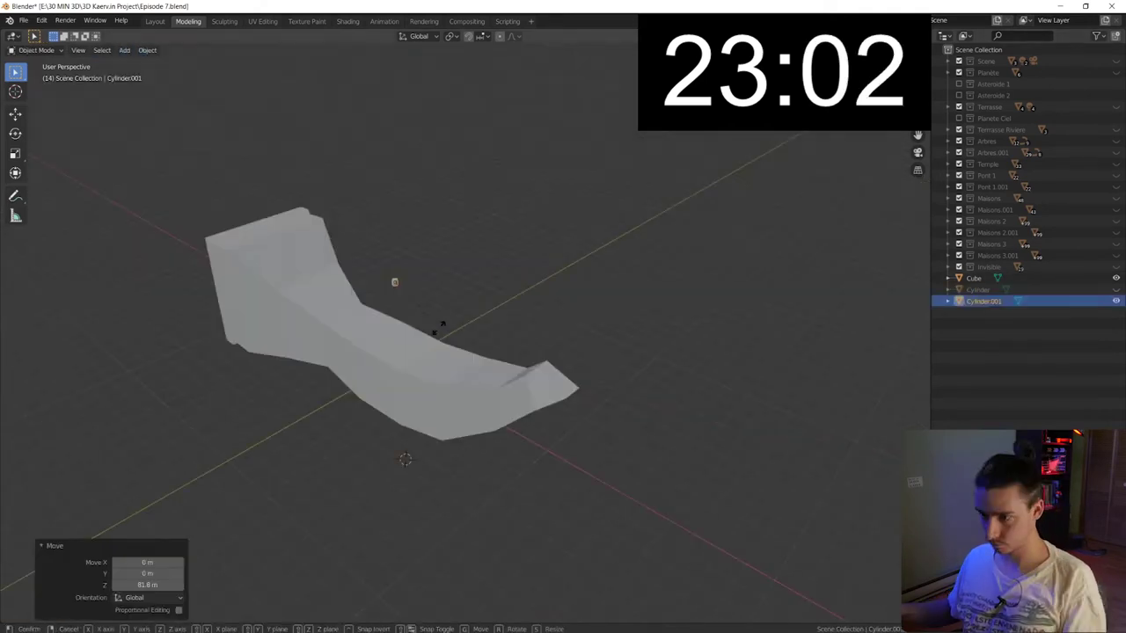
text(x90)
key(Return)
key(s)
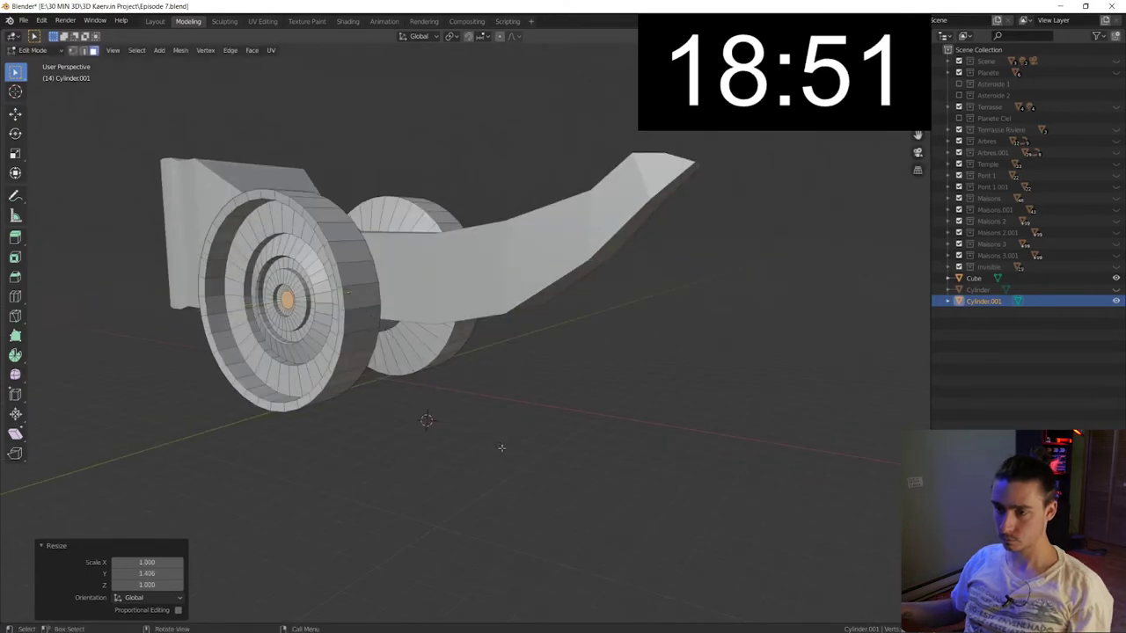
middle_drag(204, 351, 266, 305)
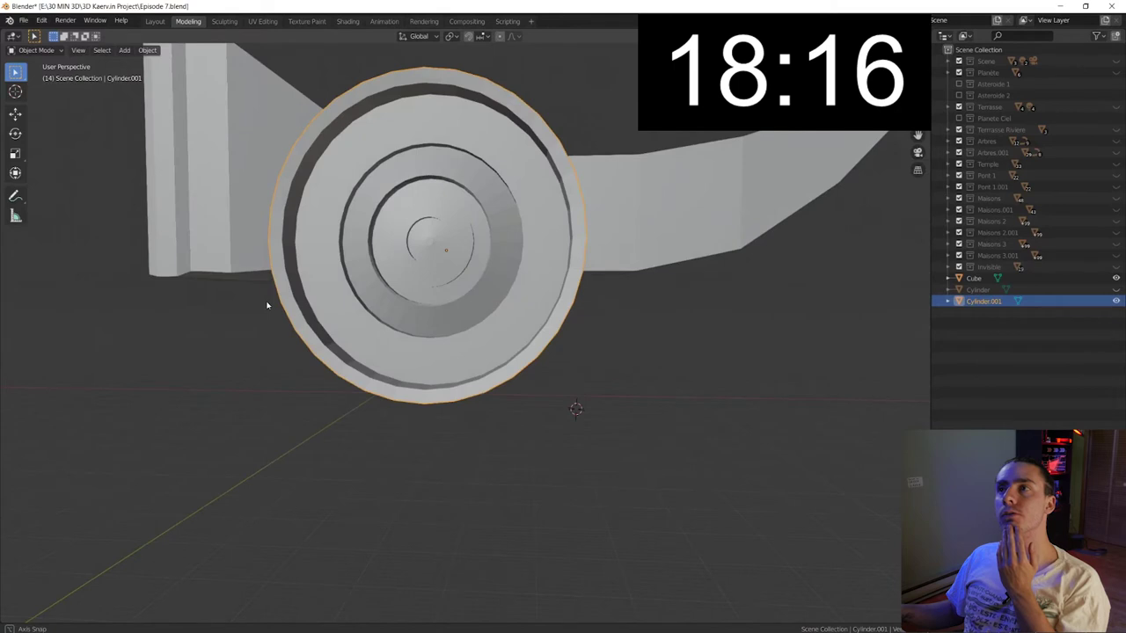
middle_drag(176, 291, 222, 278)
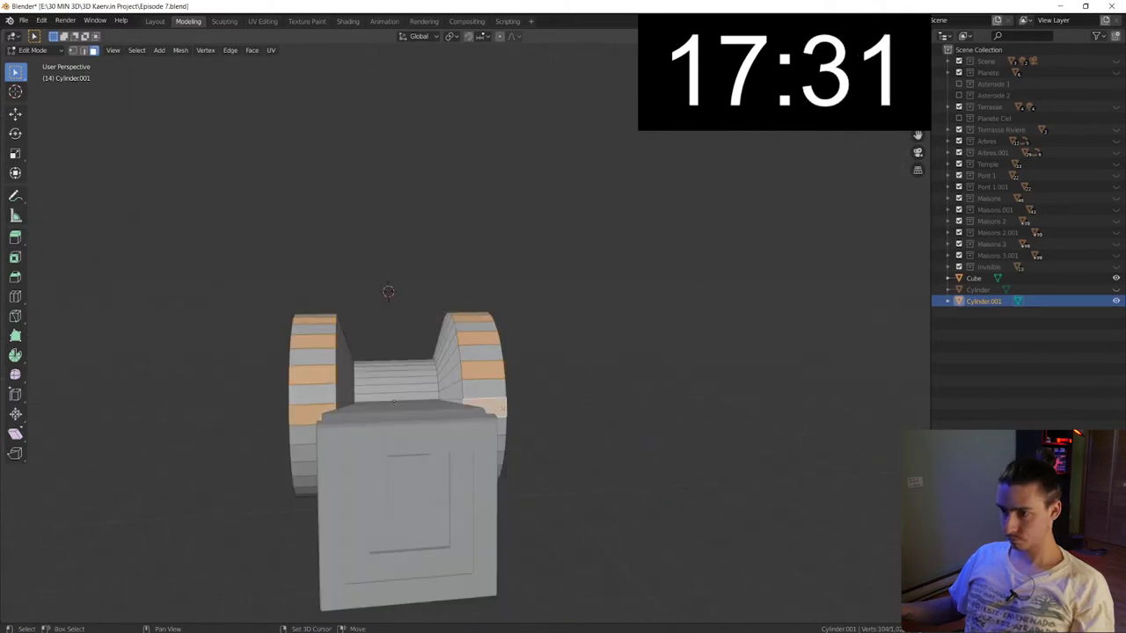
Shrink the selected alternating rim faces on both wheels
mouse_move(398, 350)
middle_down()
mouse_move(398, 316)
mouse_move(370, 334)
mouse_move(381, 368)
middle_up()
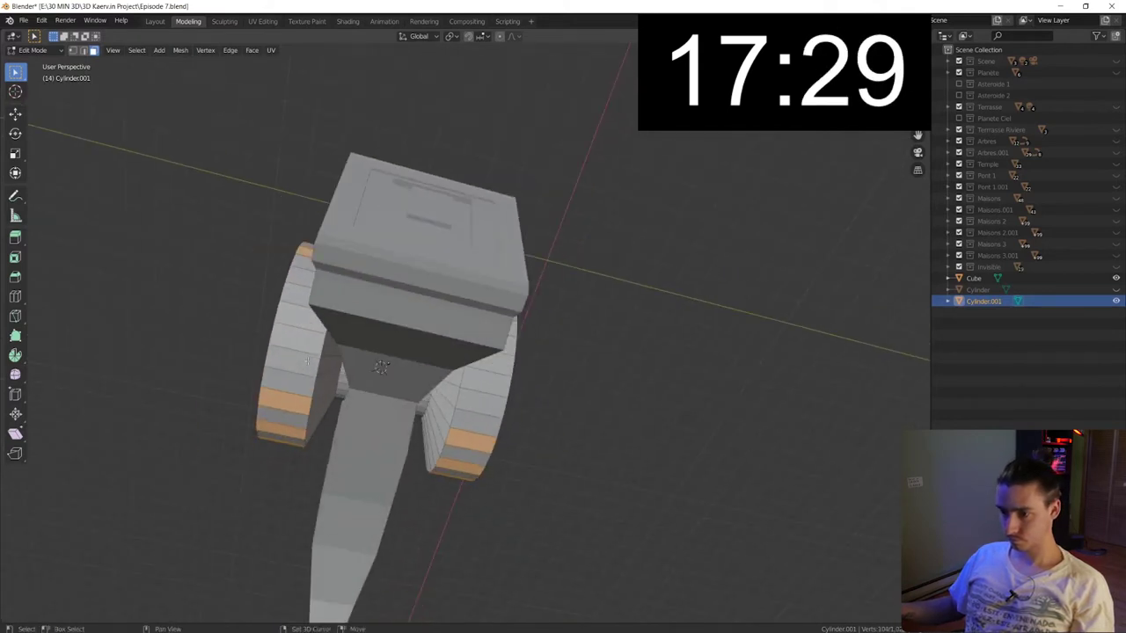
mouse_move(504, 370)
middle_down()
mouse_move(283, 358)
mouse_move(565, 447)
mouse_move(563, 482)
middle_up()
key(s)
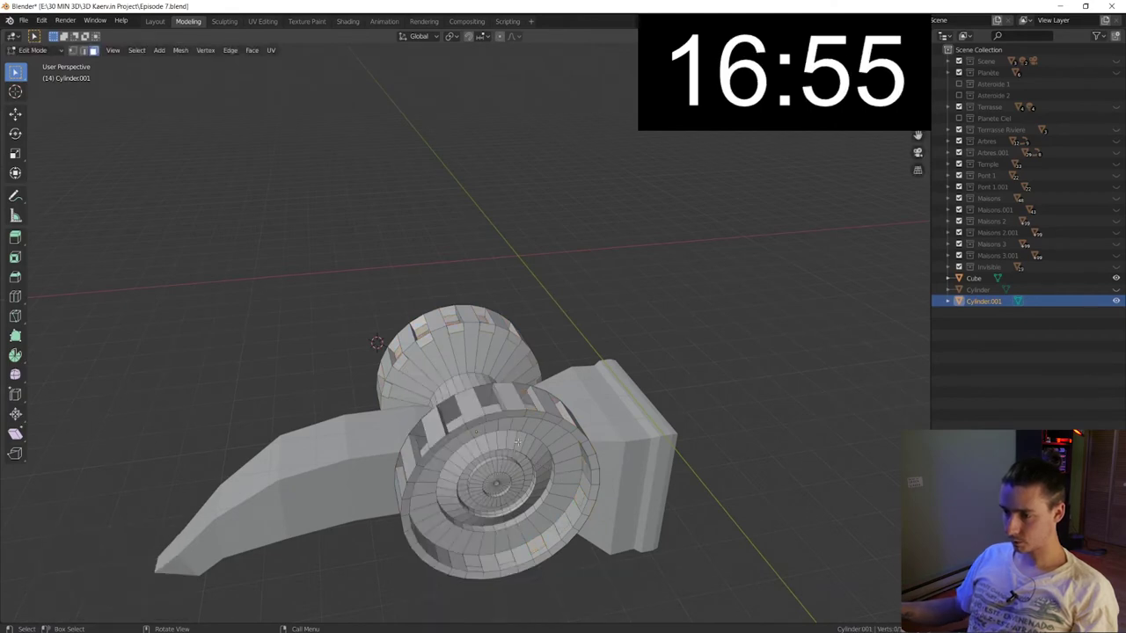
mouse_move(518, 443)
middle_down()
mouse_move(443, 416)
mouse_move(437, 452)
middle_up()
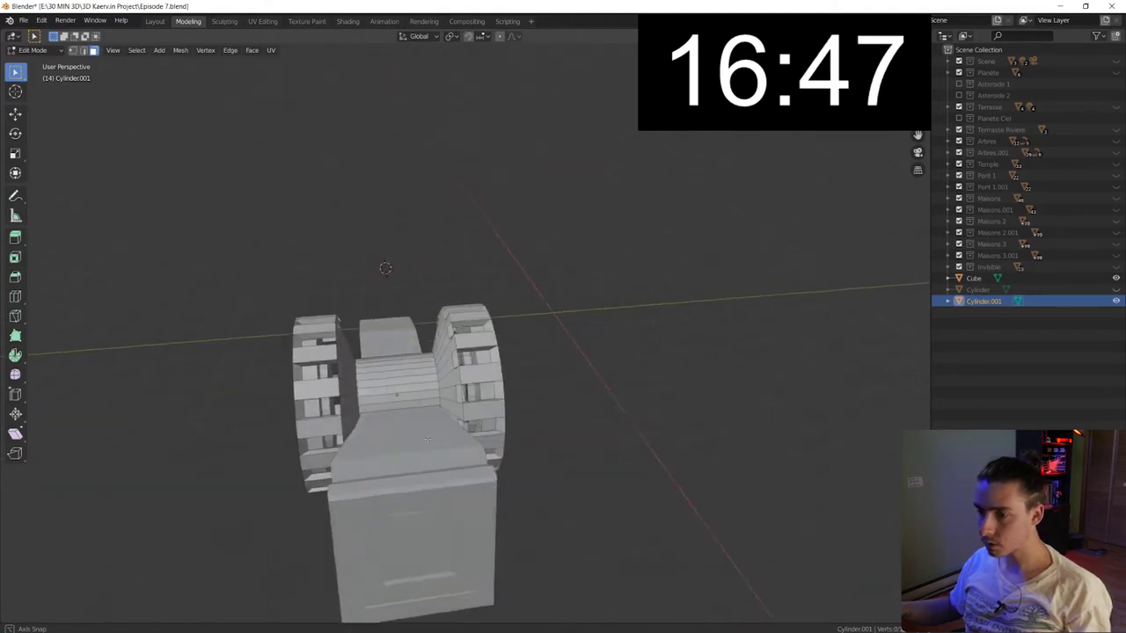
mouse_move(509, 416)
middle_down()
mouse_move(639, 457)
mouse_move(462, 453)
middle_up()
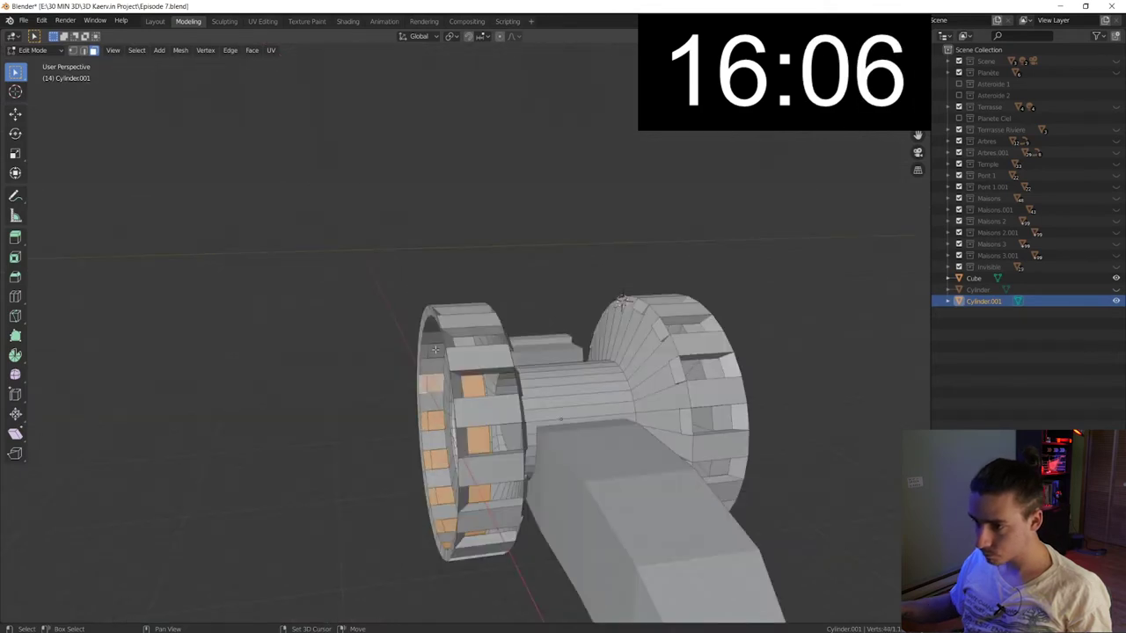
Delete those rim faces to cut rectangular slots through the wheels
click(534, 379)
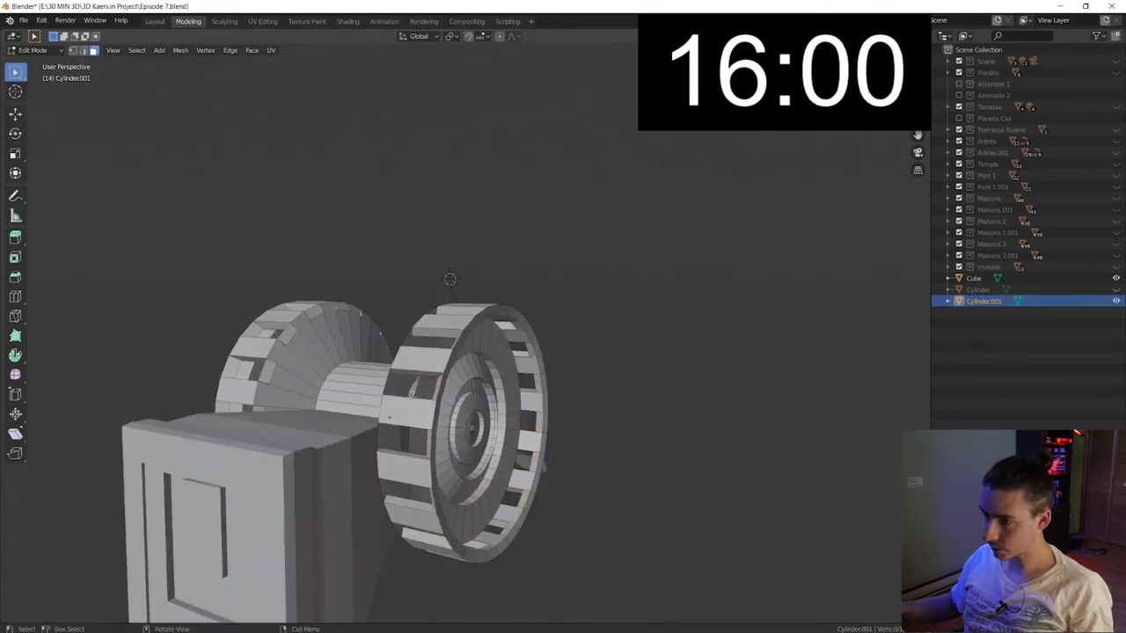
middle_drag(535, 379, 341, 457)
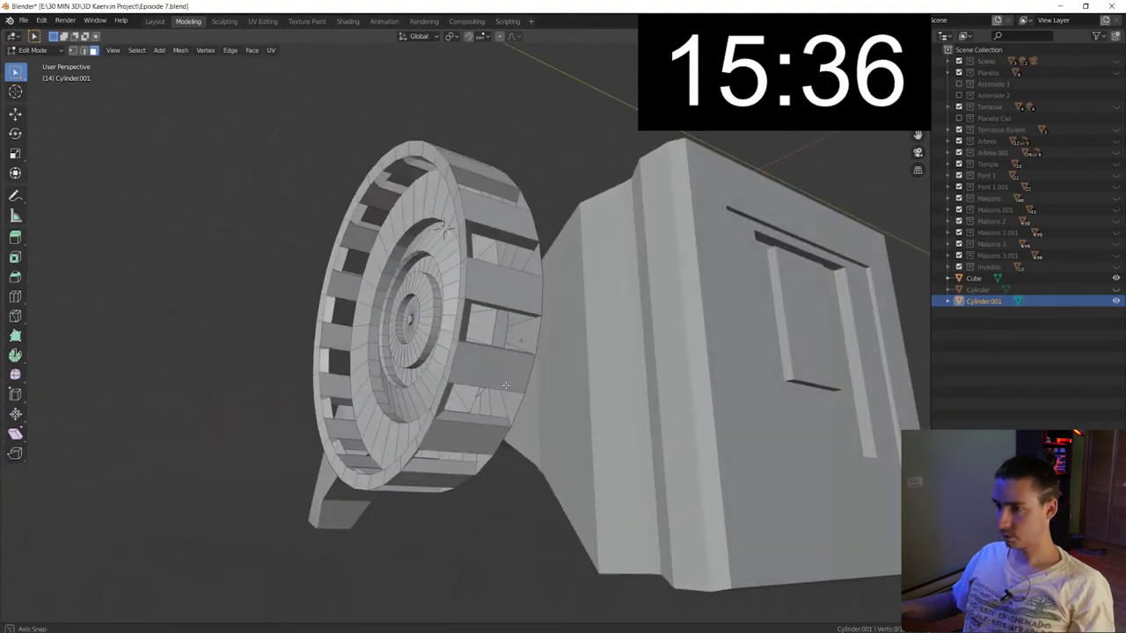
middle_drag(678, 440, 575, 394)
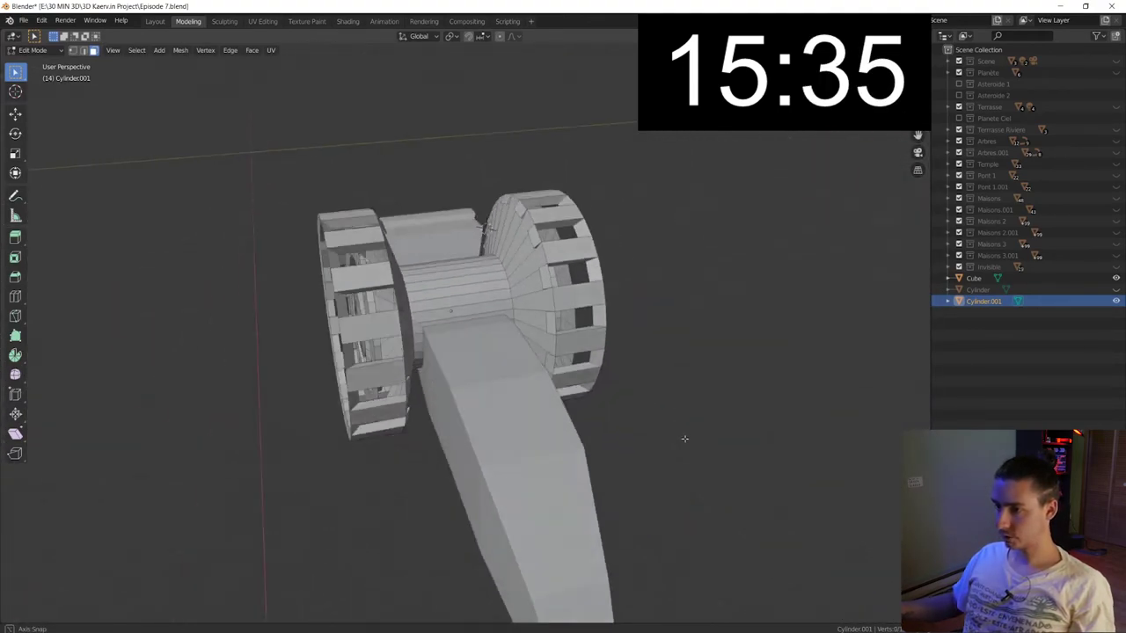
click(342, 278)
mouse_move(424, 305)
middle_down()
mouse_move(344, 294)
mouse_move(422, 299)
middle_up()
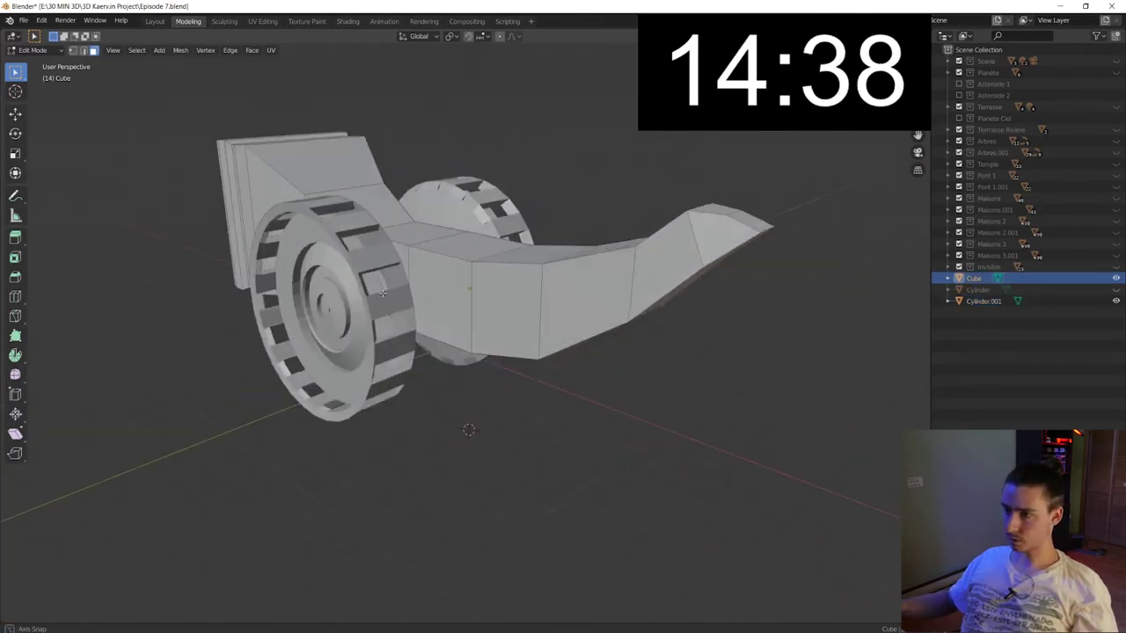
Inset a face on the curved arm by shrinking it and extruding it inward
click(607, 334)
key(s)
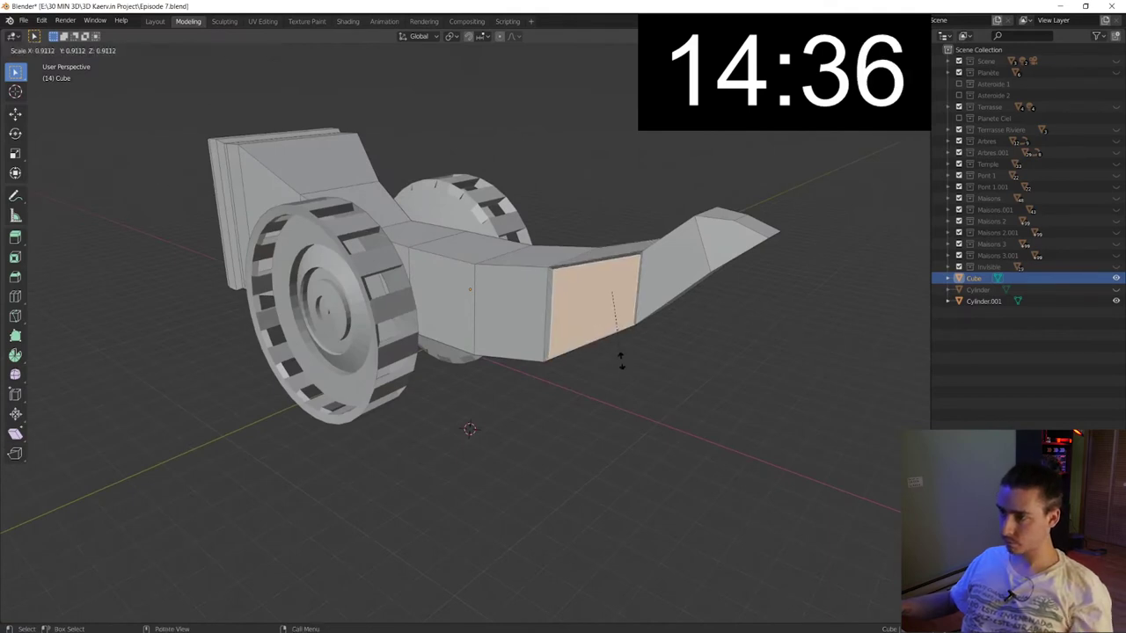
click(621, 360)
middle_drag(631, 387, 646, 355)
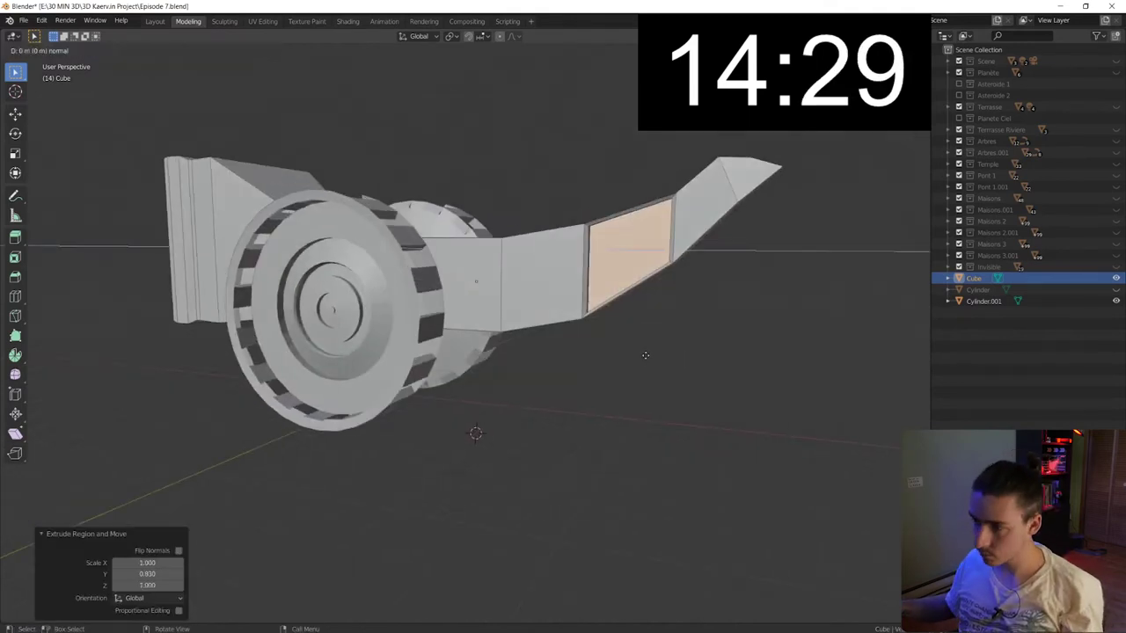
key(e)
key(s)
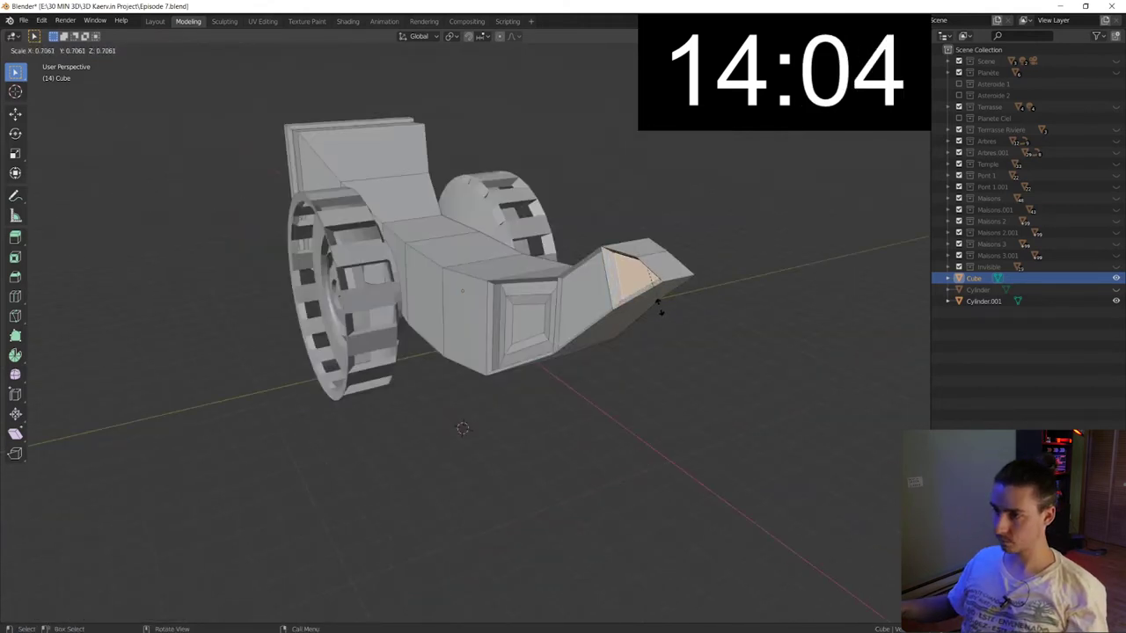
right_click(658, 303)
key(s)
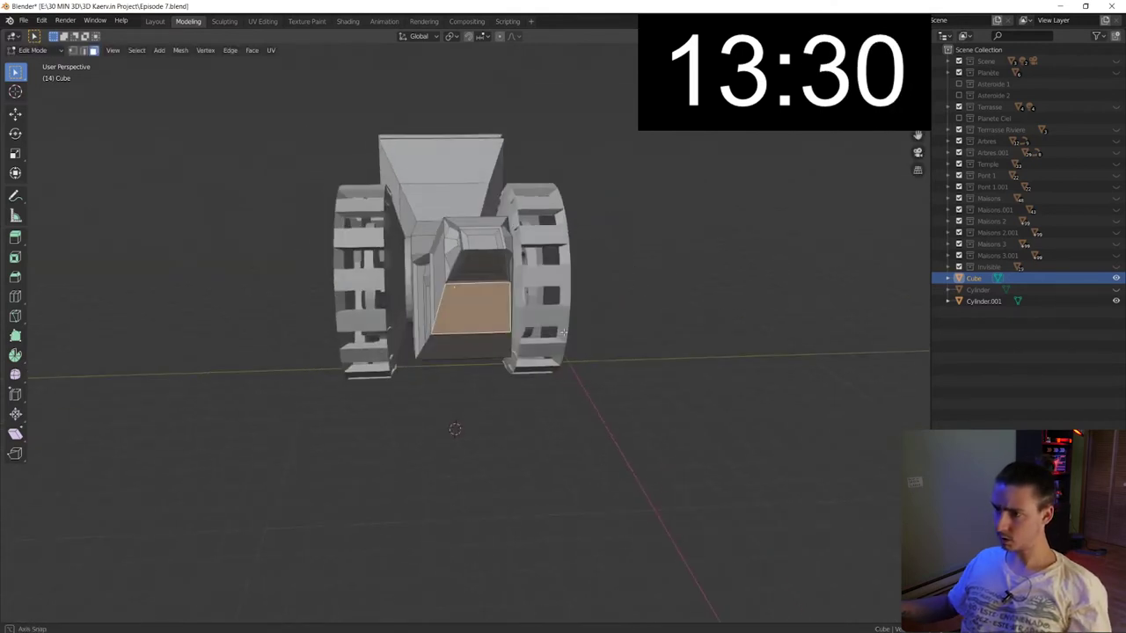
middle_drag(561, 330, 554, 290)
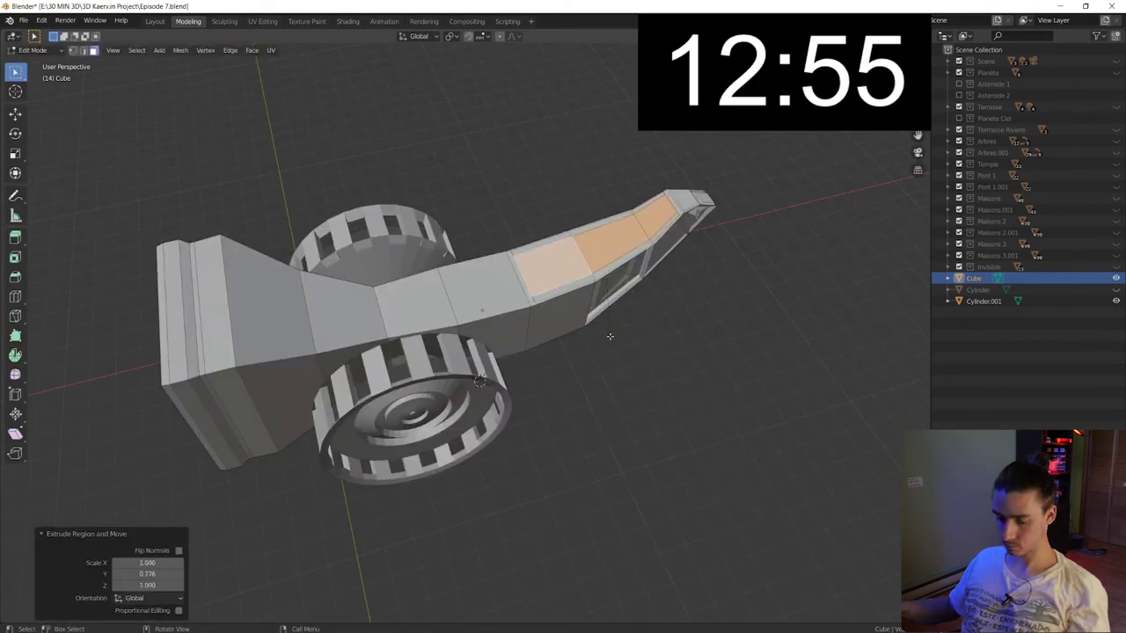
Rescale the selected underside faces along X and adjust their size
key(s)
key(x)
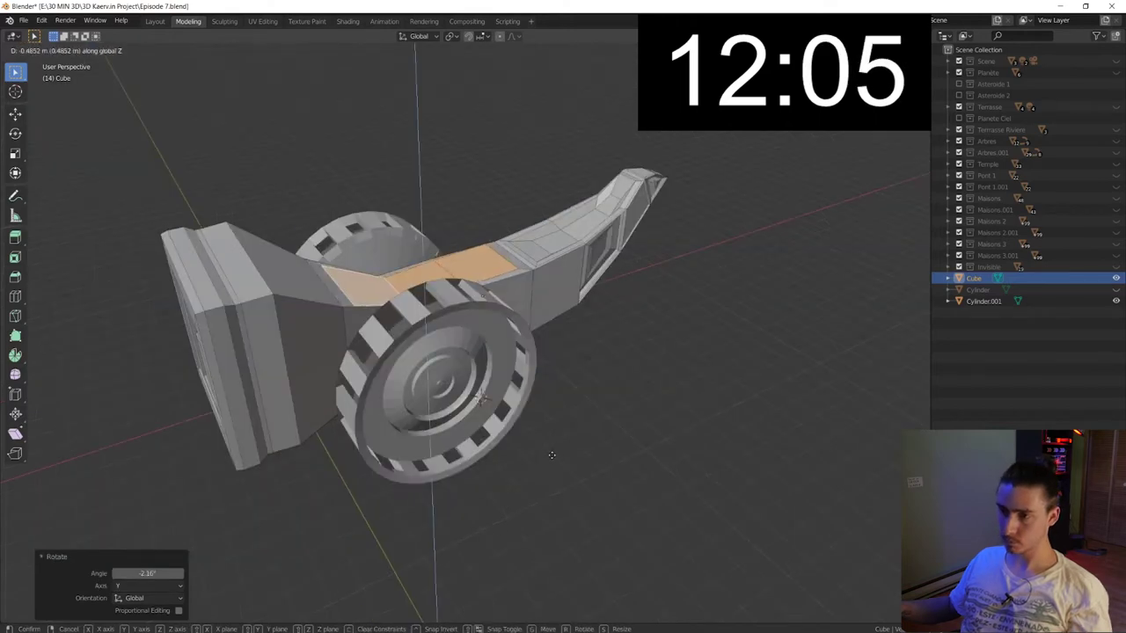
click(553, 459)
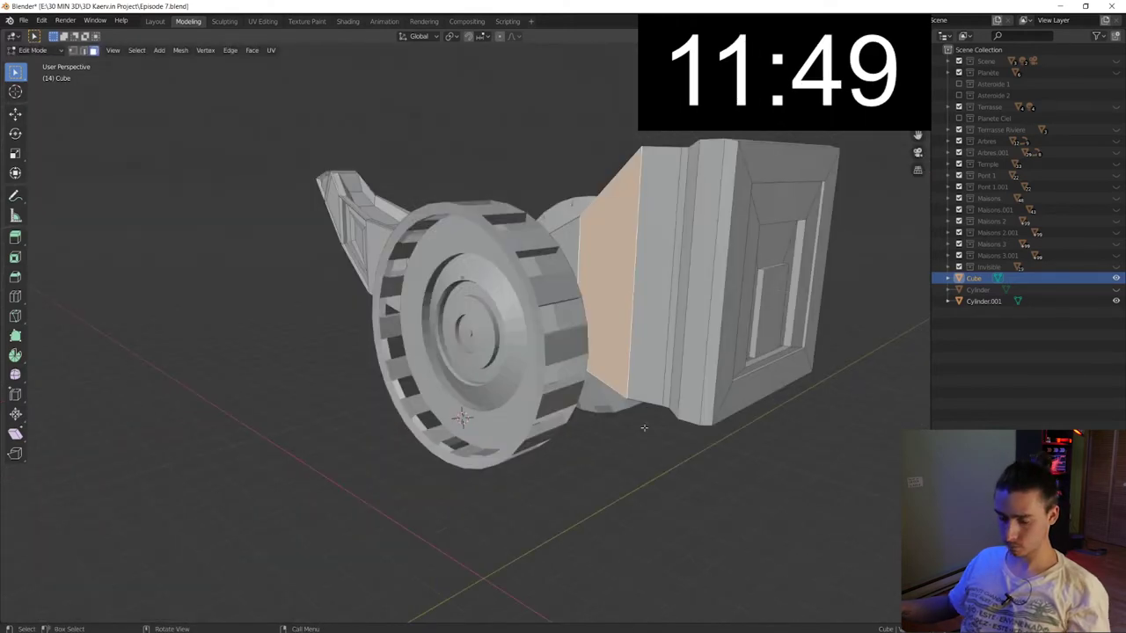
key(s)
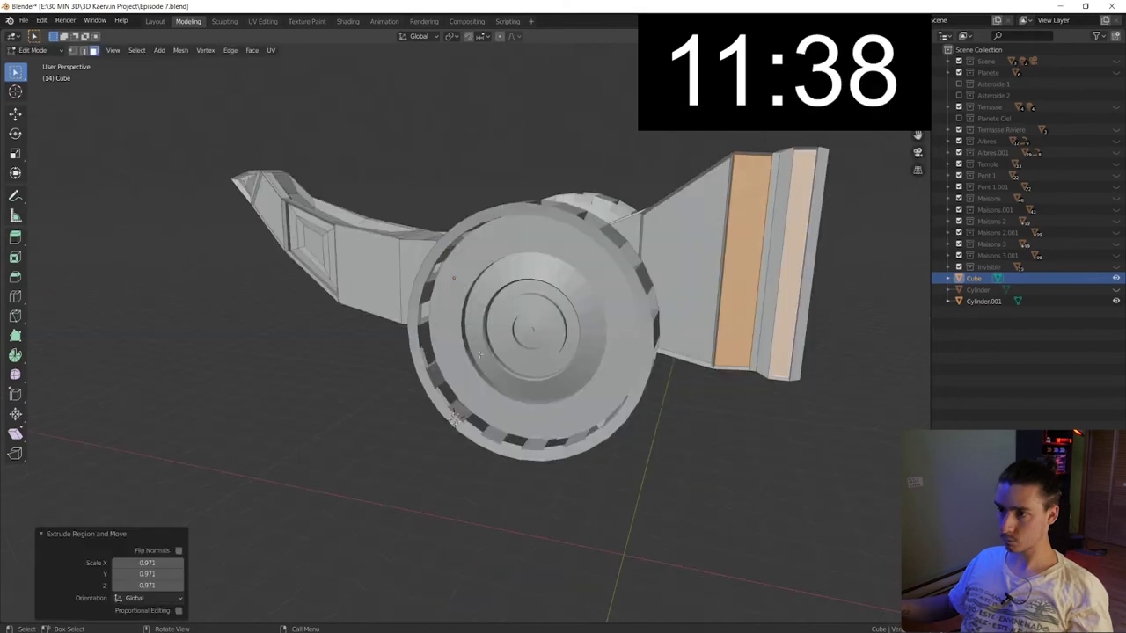
middle_drag(382, 289, 612, 299)
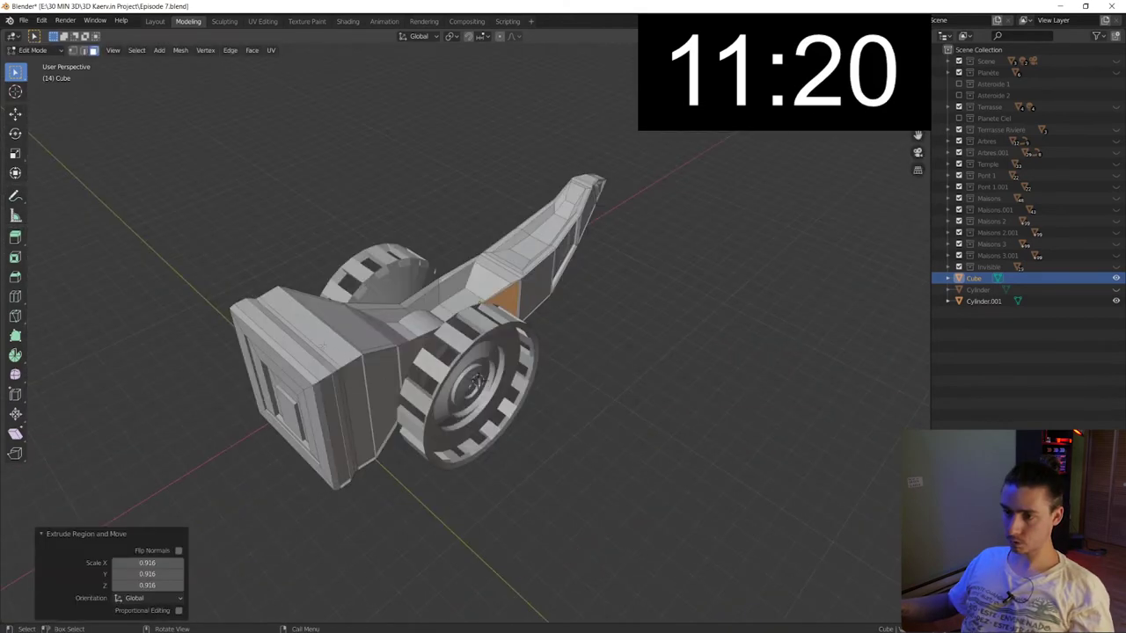
Extrude the block's front face outward
click(323, 346)
middle_drag(323, 346, 382, 462)
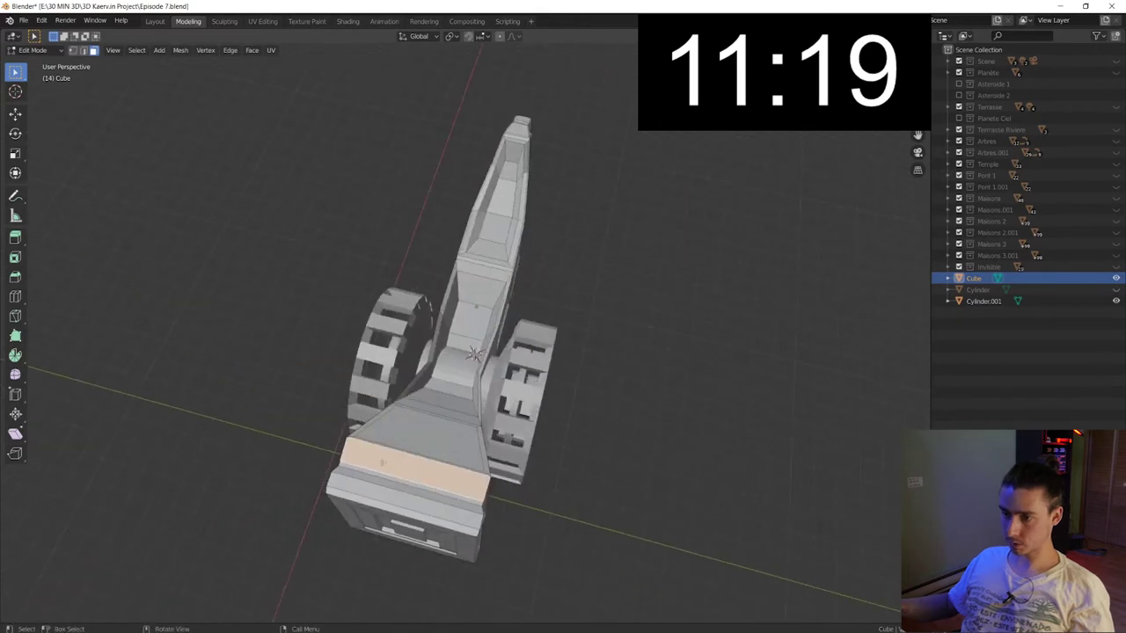
key(e)
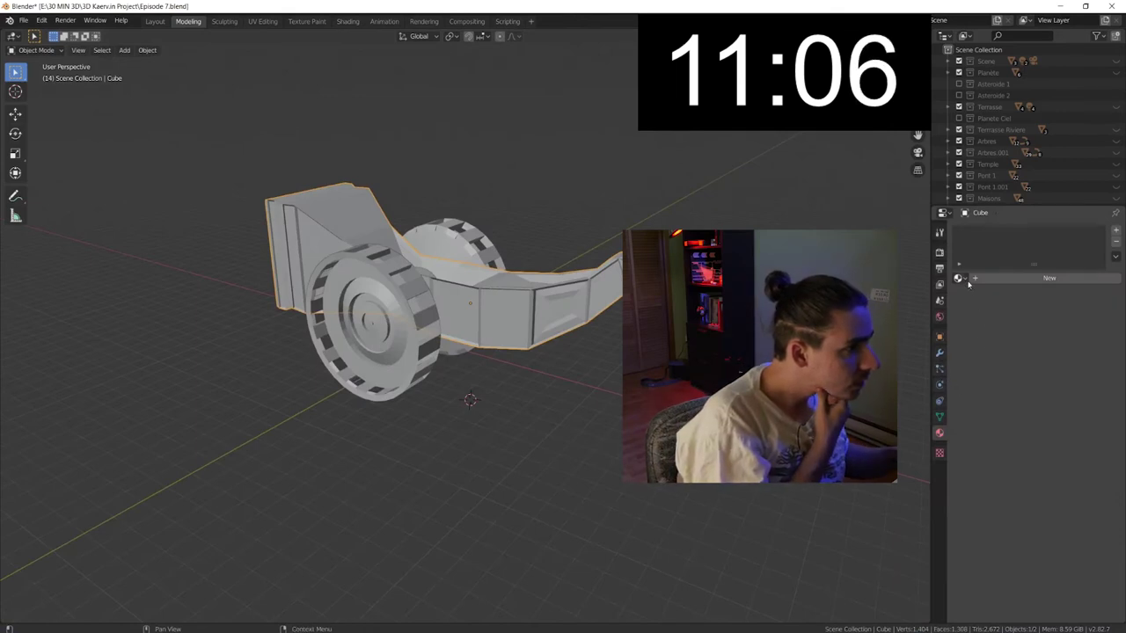
Assign the Planches_Bleues plank material to the cart body and switch to UV Editing
click(961, 279)
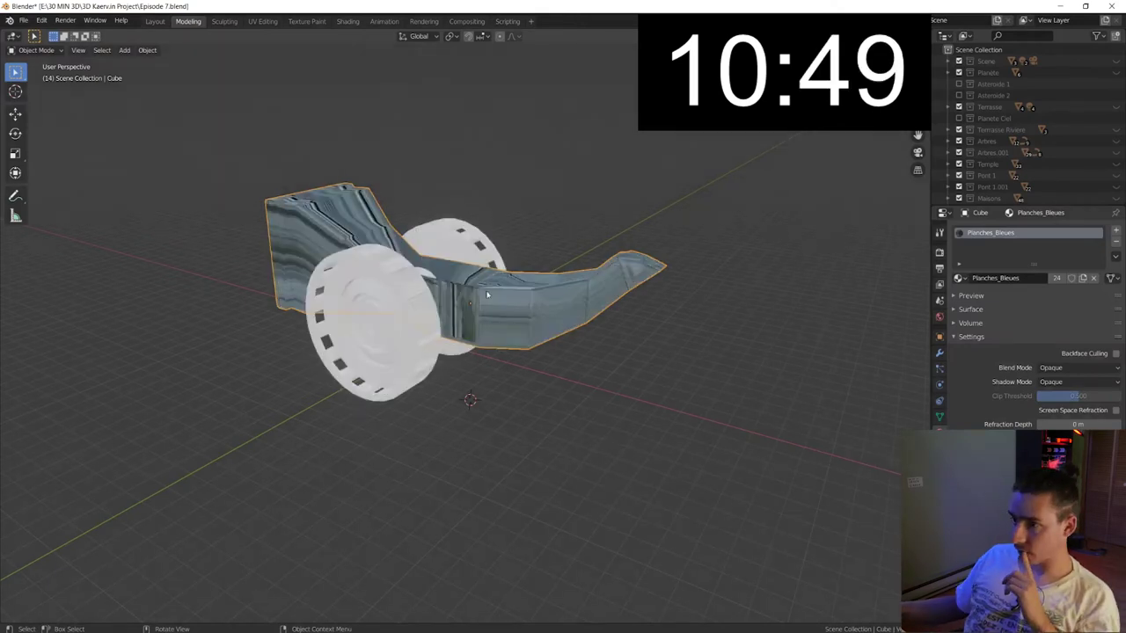
middle_drag(486, 295, 521, 361)
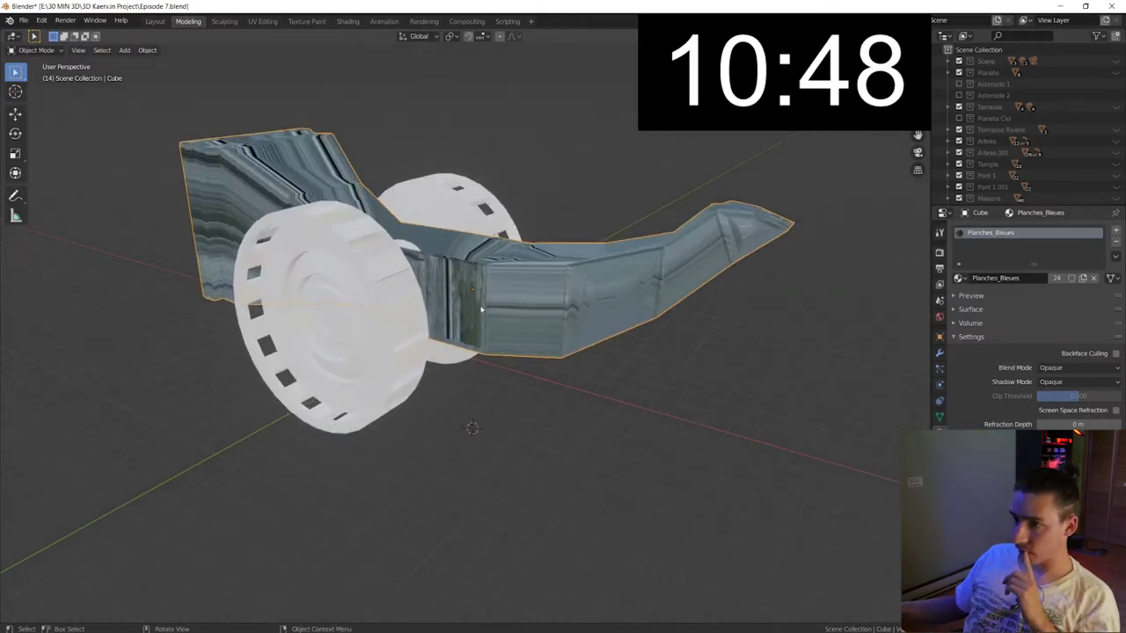
click(262, 21)
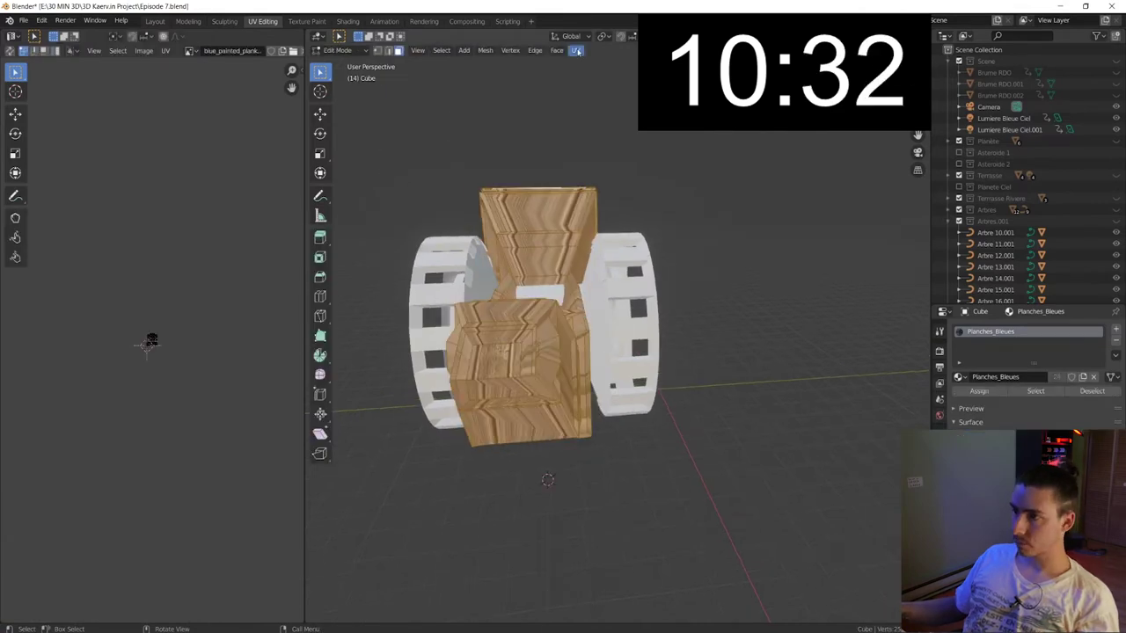
Cube-project the body's UVs and scale all UV islands up 7.536 times
click(576, 50)
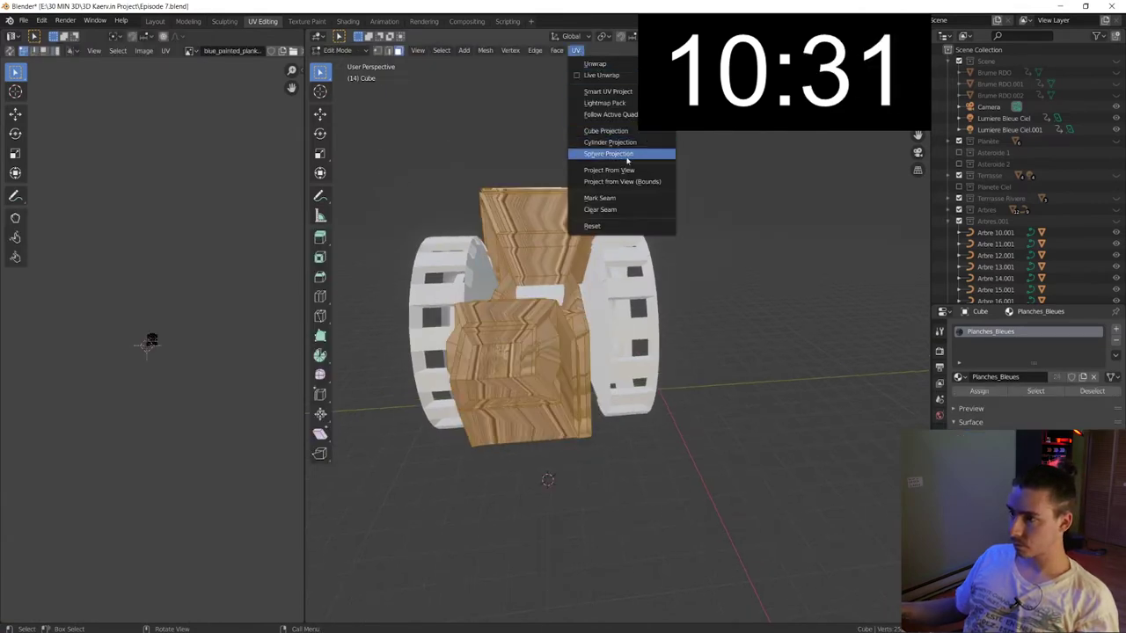
click(631, 132)
middle_drag(631, 134, 577, 223)
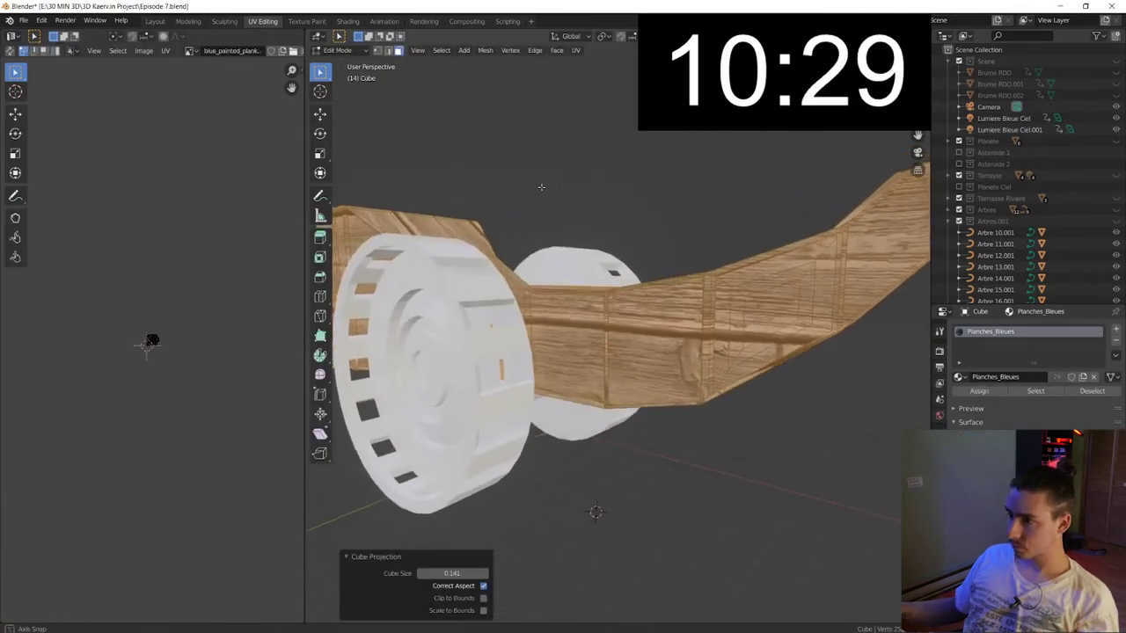
scroll(577, 223, down, 5)
click(970, 422)
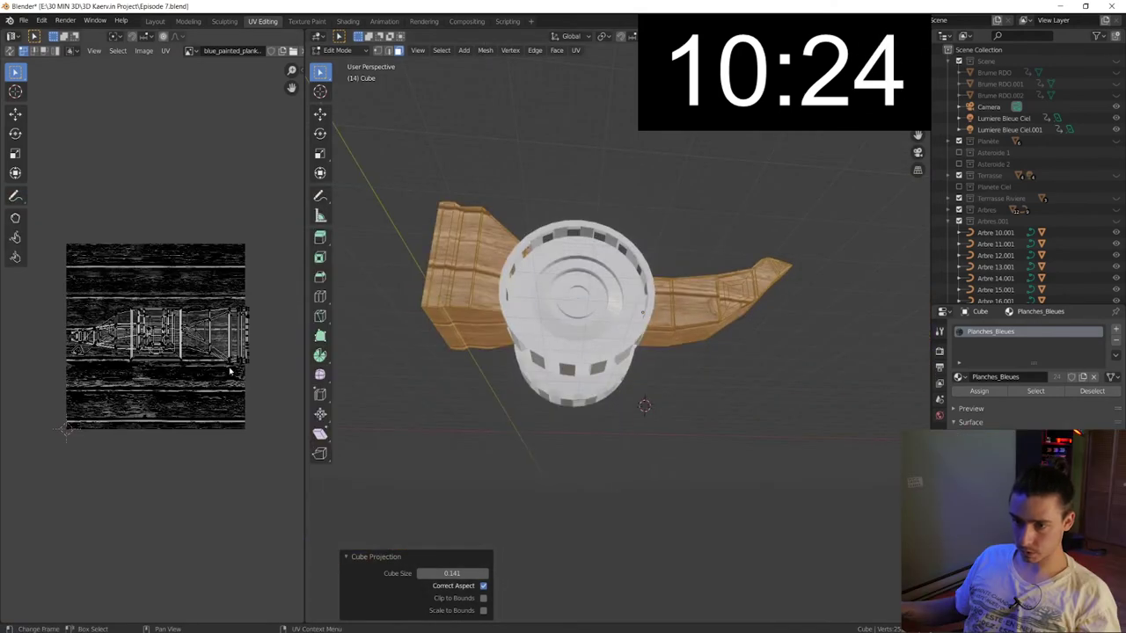
key(a)
key(s)
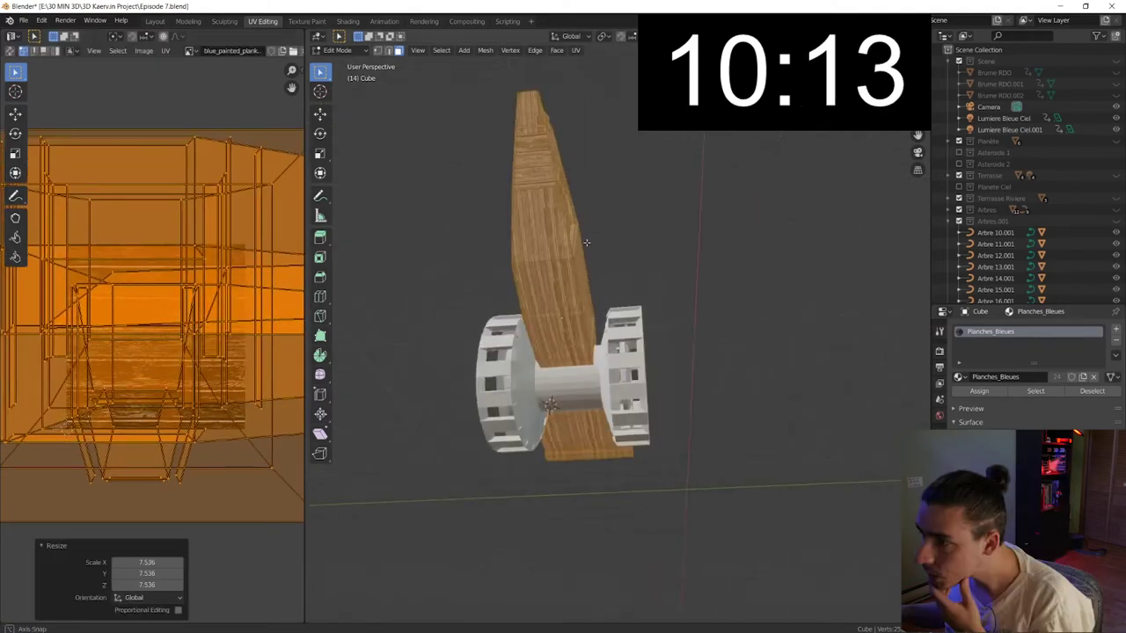
middle_drag(589, 414, 609, 434)
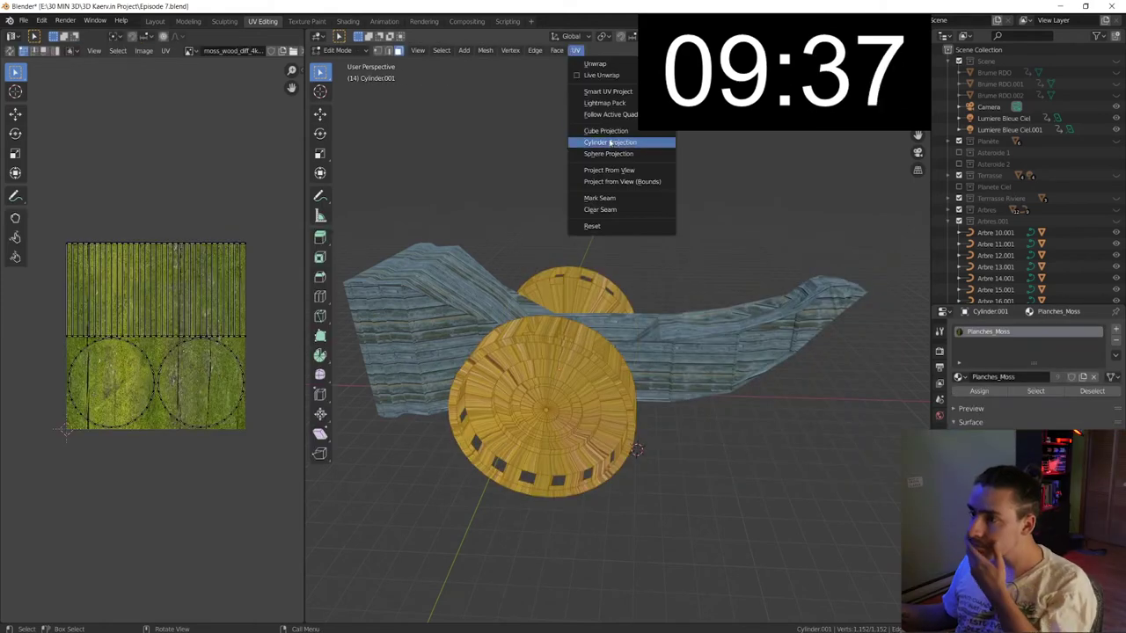
Re-project the wheel UVs with cylinder then sphere projection so Planches_Moss wraps it, undoing the UV enlargement
click(627, 143)
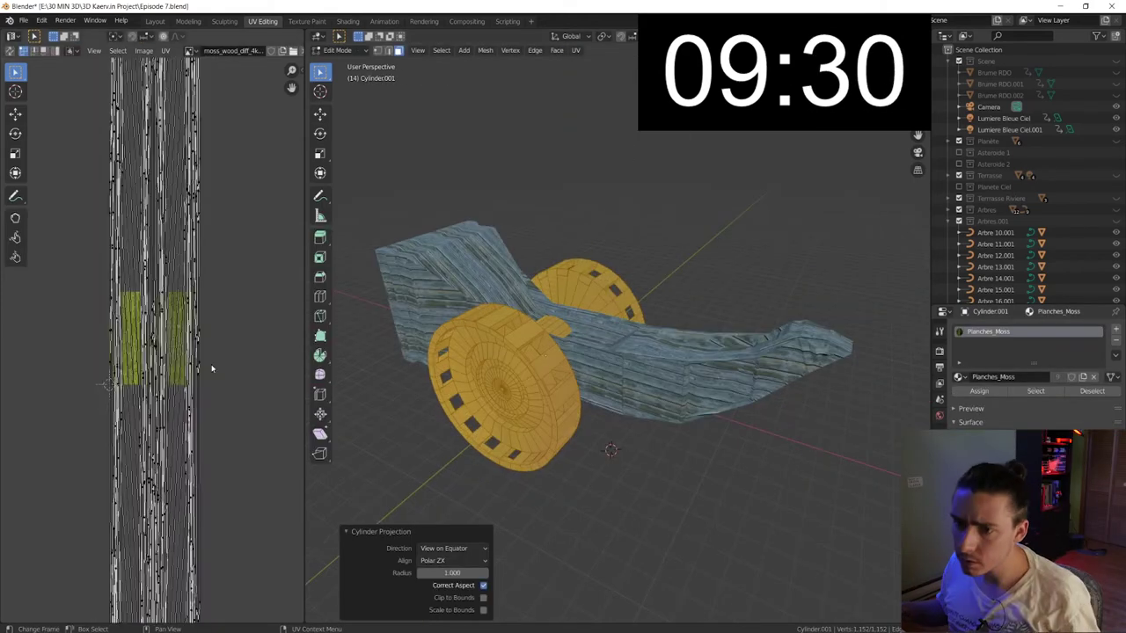
key(a)
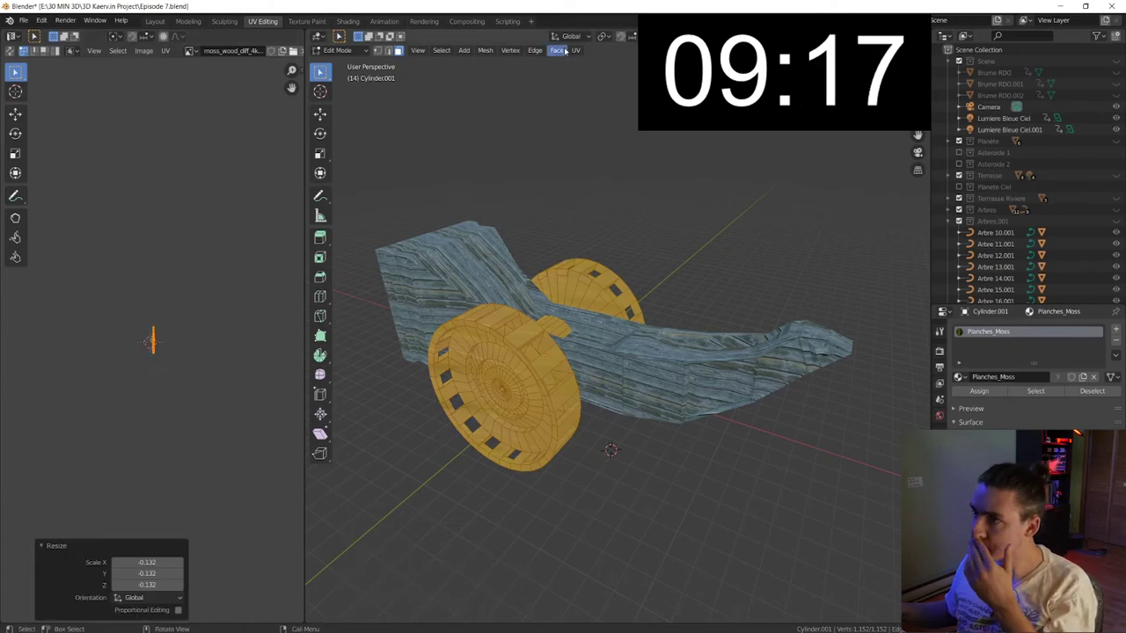
click(576, 50)
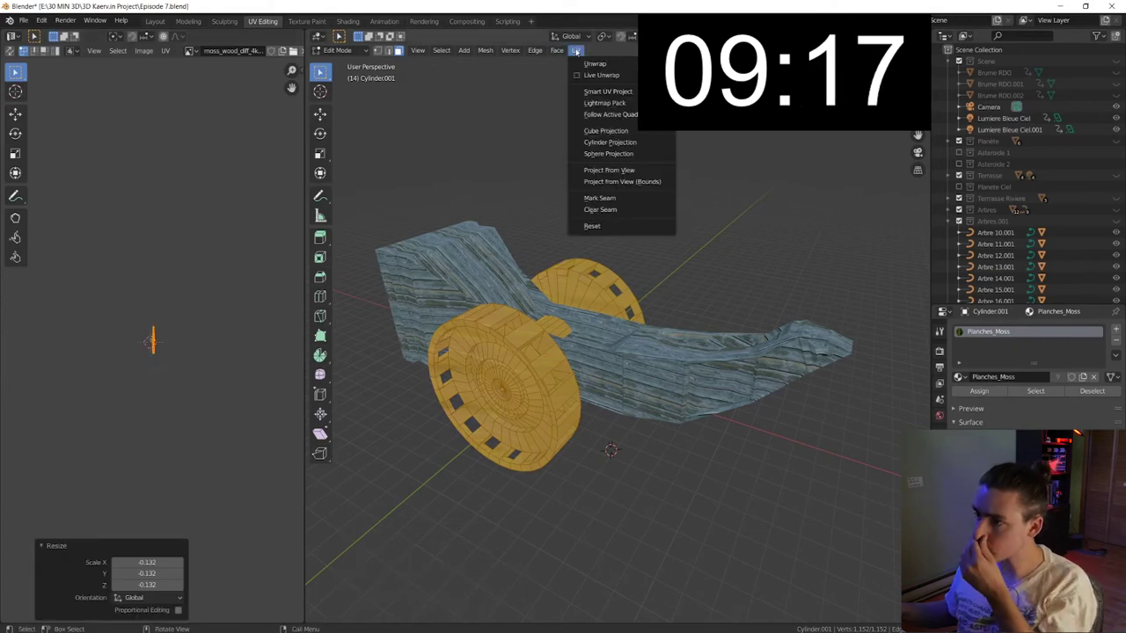
click(592, 130)
mouse_move(580, 264)
middle_down()
mouse_move(607, 324)
mouse_move(521, 369)
mouse_move(545, 356)
middle_up()
scroll(607, 324, up, 4)
scroll(563, 343, down, 5)
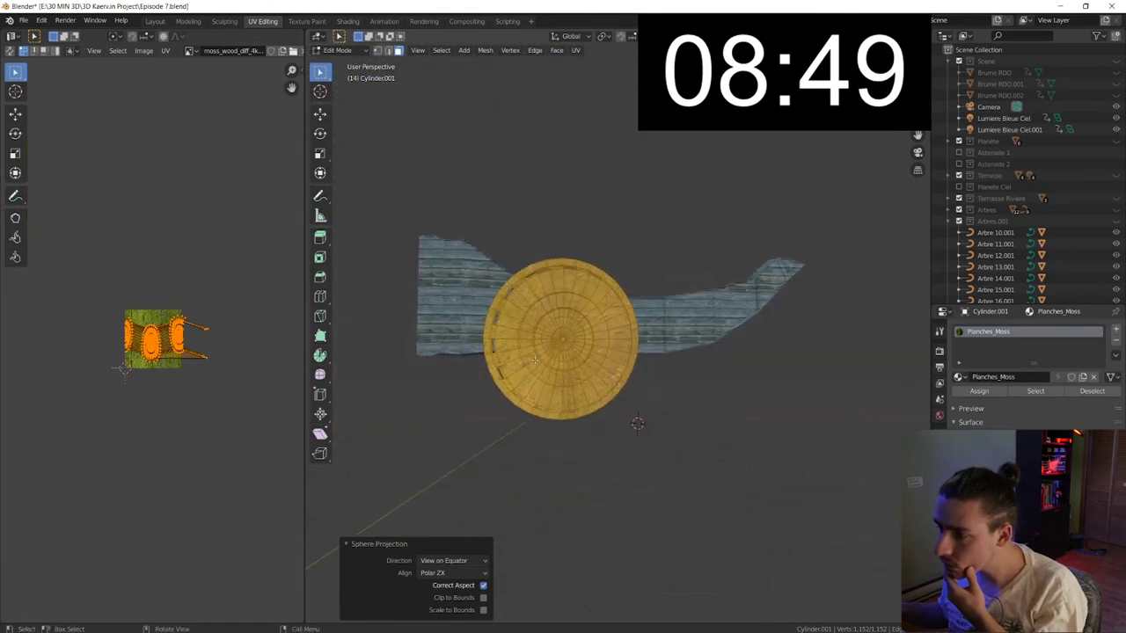
scroll(545, 356, up, 6)
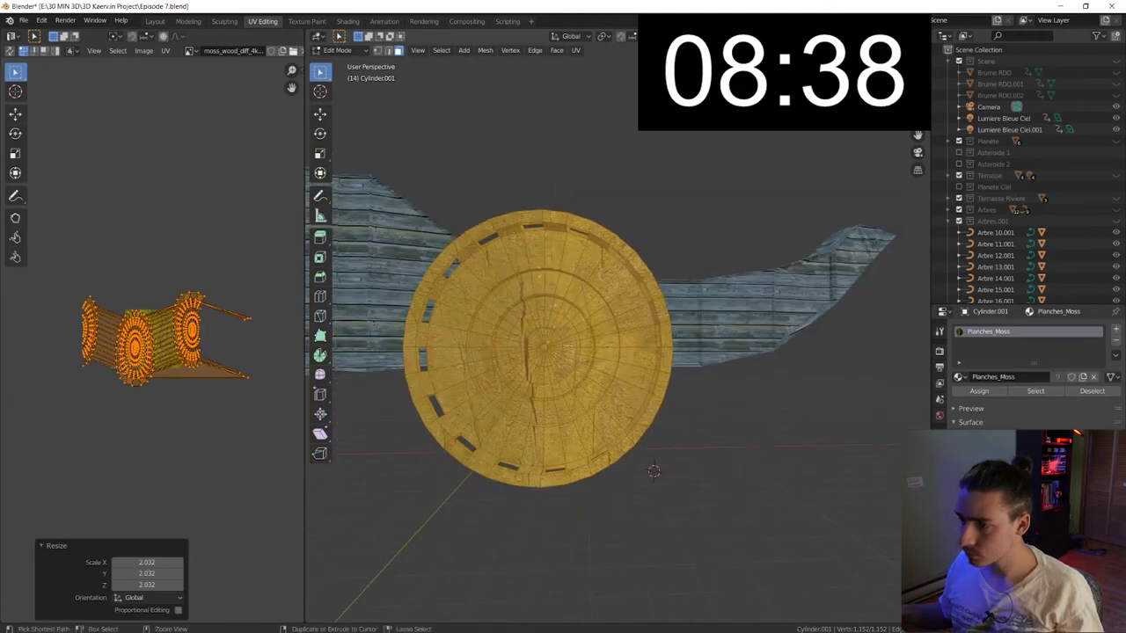
key(ctrl+z)
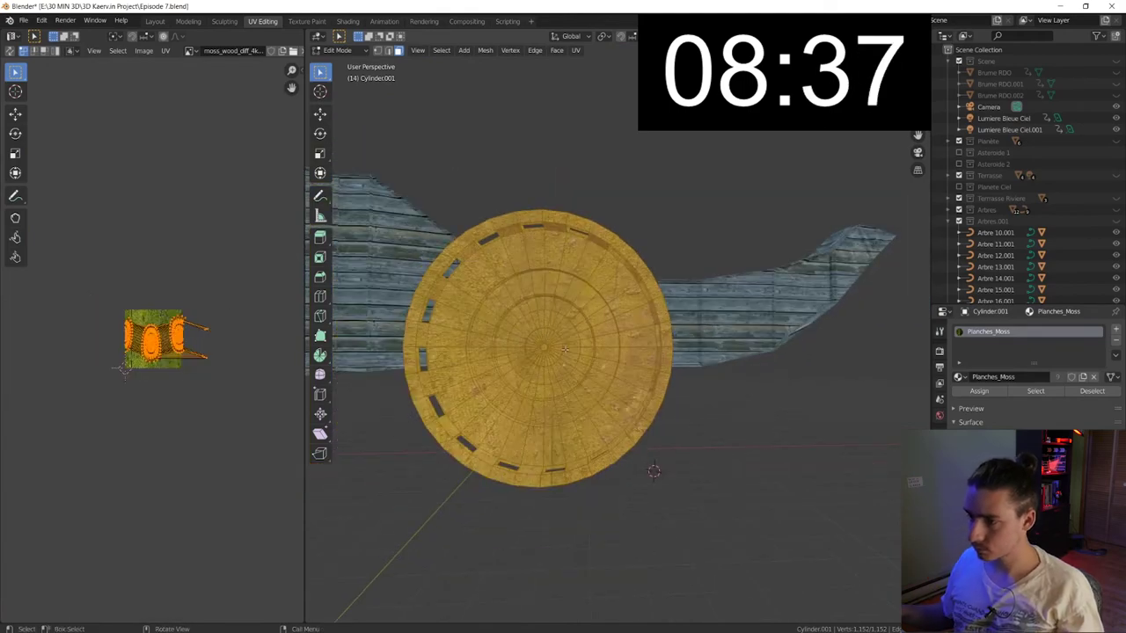
middle_drag(595, 338, 671, 373)
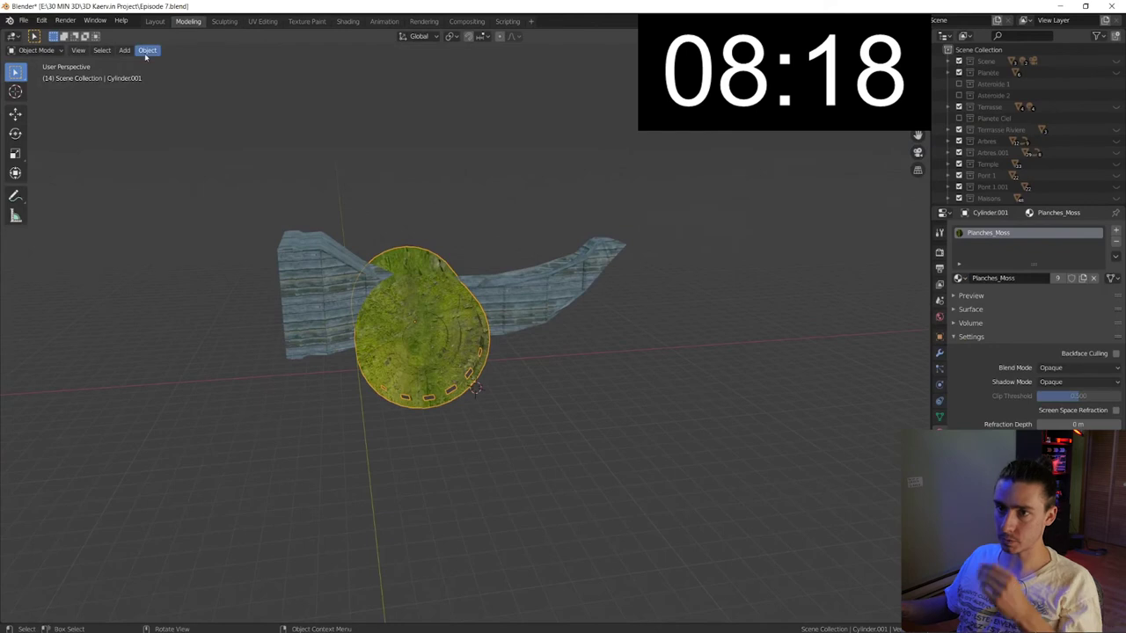
Add a new cube, resize it, and tilt it around Y
click(125, 50)
click(241, 73)
key(s)
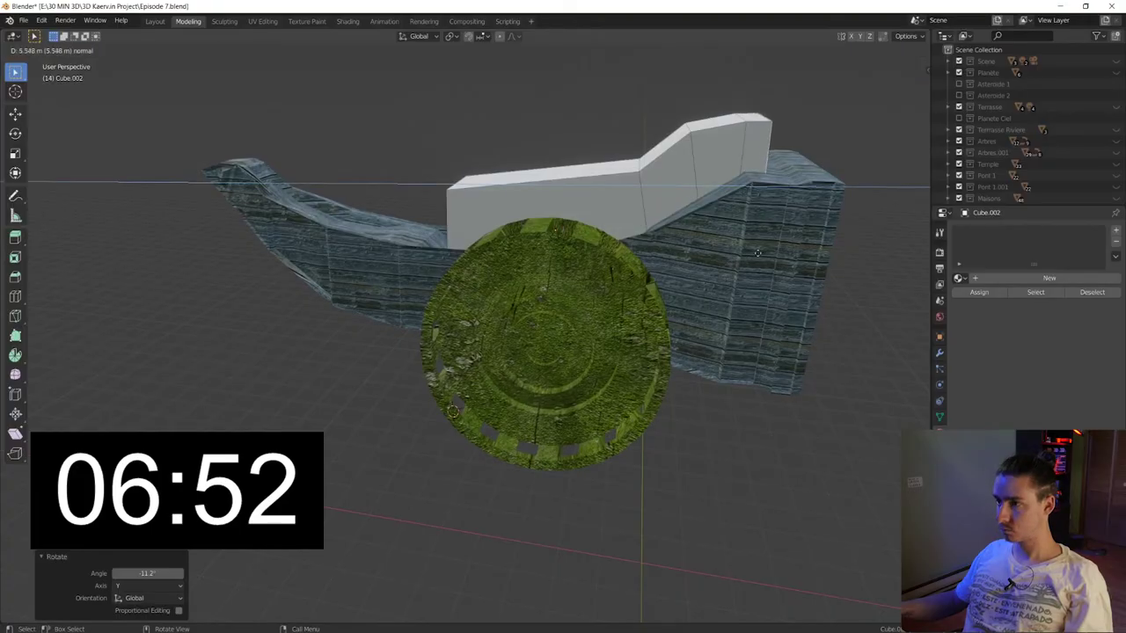
key(r)
click(767, 257)
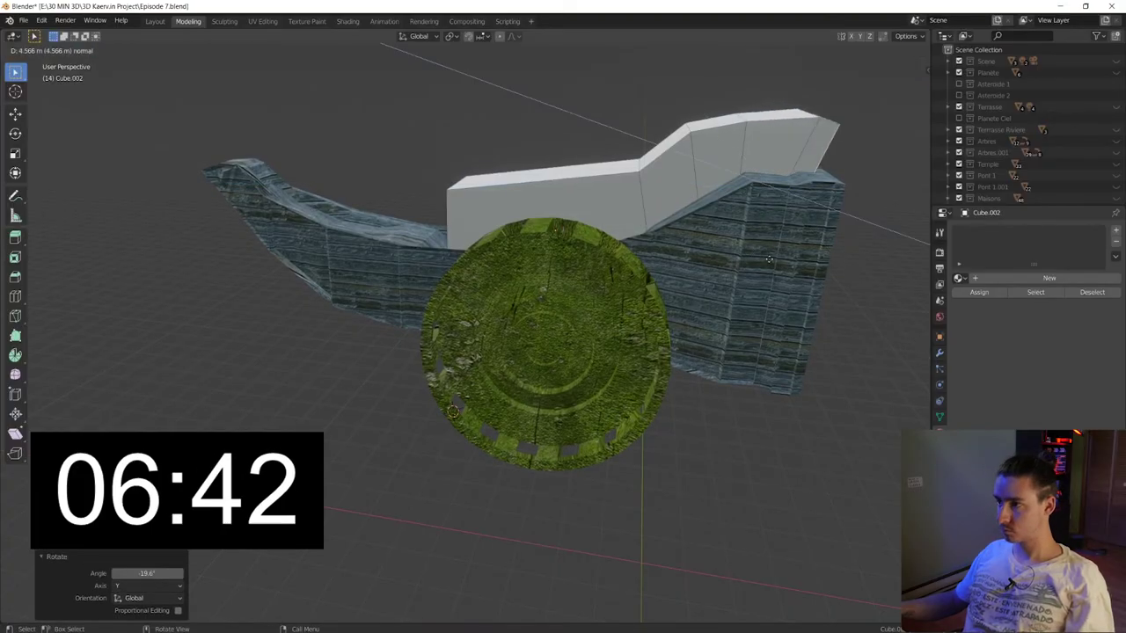
Extrude the block's end face twice, rotating each section around Y to curve the cabin
click(783, 271)
key(r)
key(y)
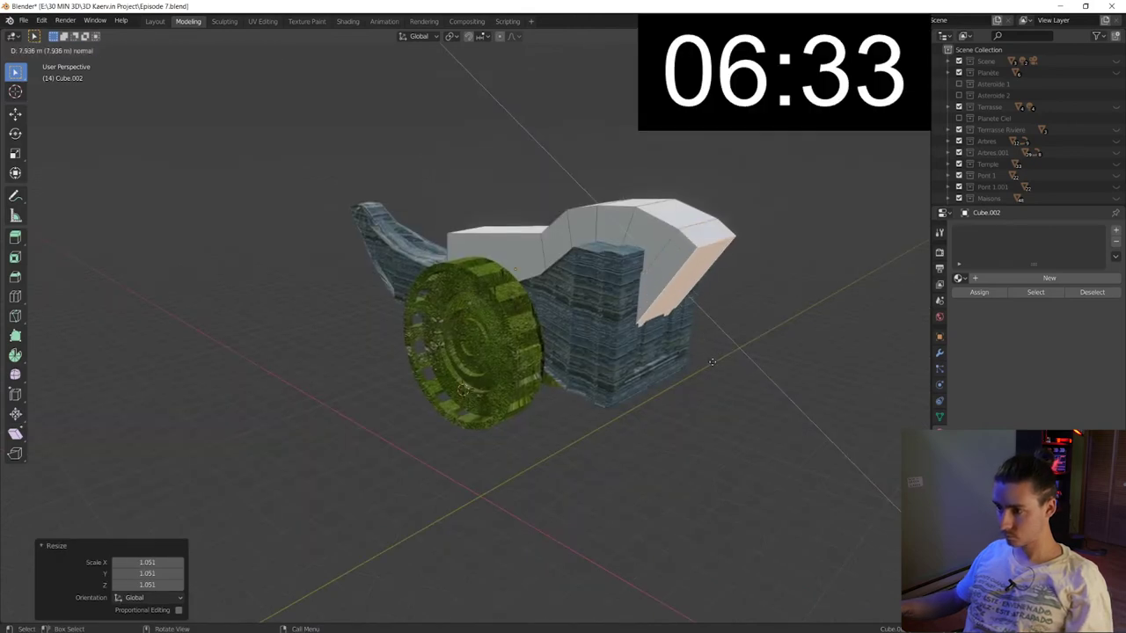
click(701, 446)
key(r)
key(y)
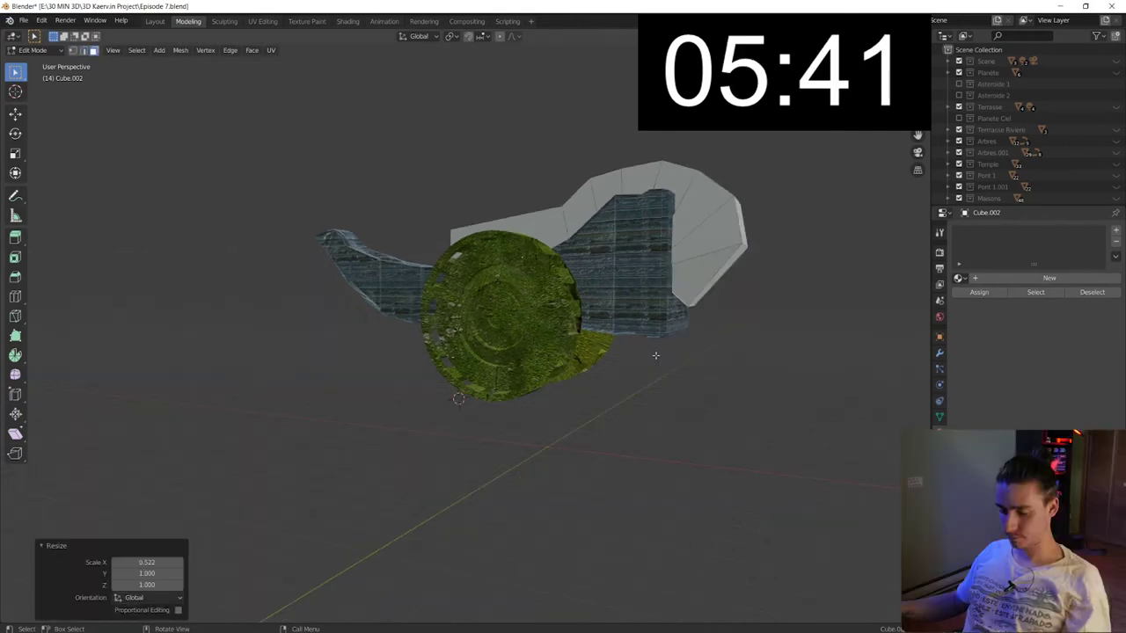
Raise the cabin block 5.6 m, slide it along X over the cart, and resize the extruded section
text(g)
text(5.6)
key(Return)
key(g)
key(x)
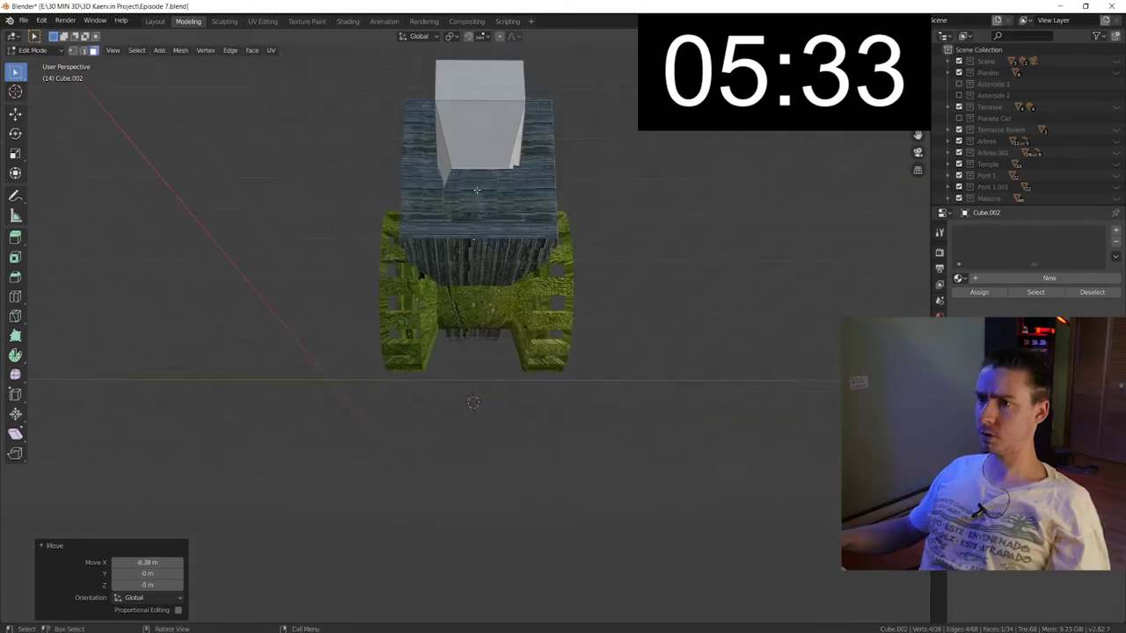
mouse_move(528, 263)
middle_down()
mouse_move(497, 169)
mouse_move(536, 204)
middle_up()
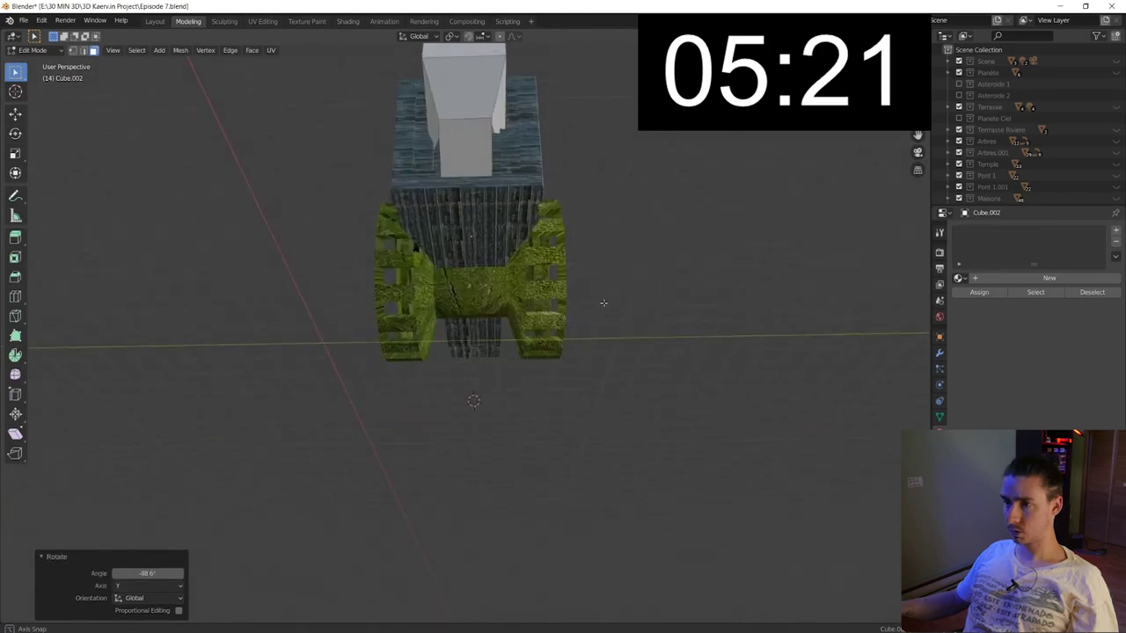
mouse_move(604, 304)
middle_down()
mouse_move(629, 351)
mouse_move(575, 314)
mouse_move(539, 337)
mouse_move(615, 329)
middle_up()
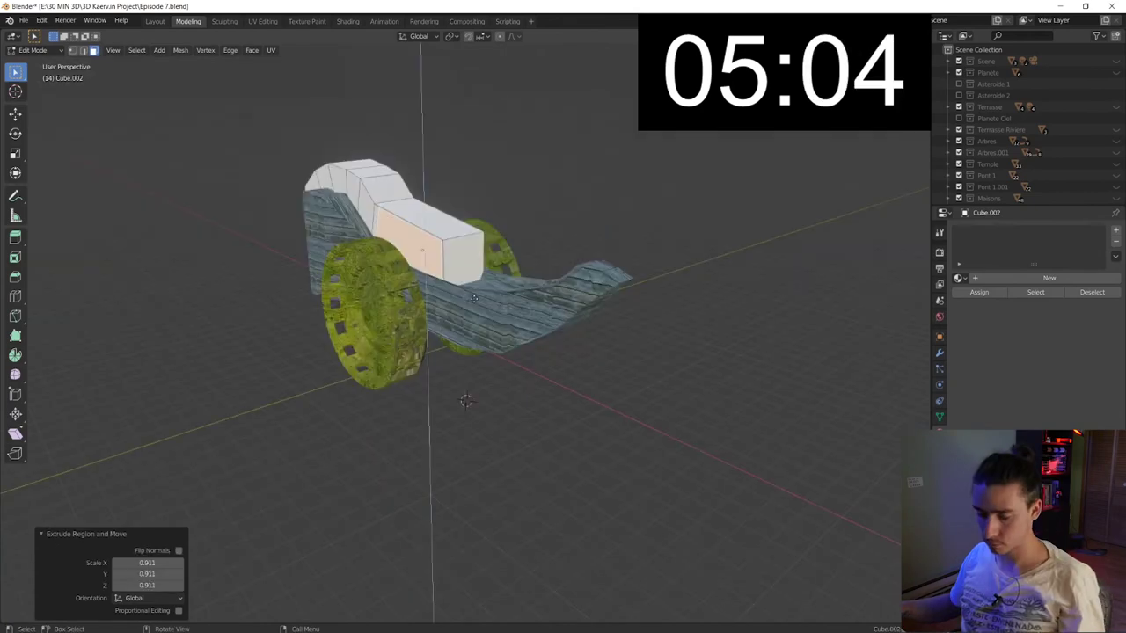
key(s)
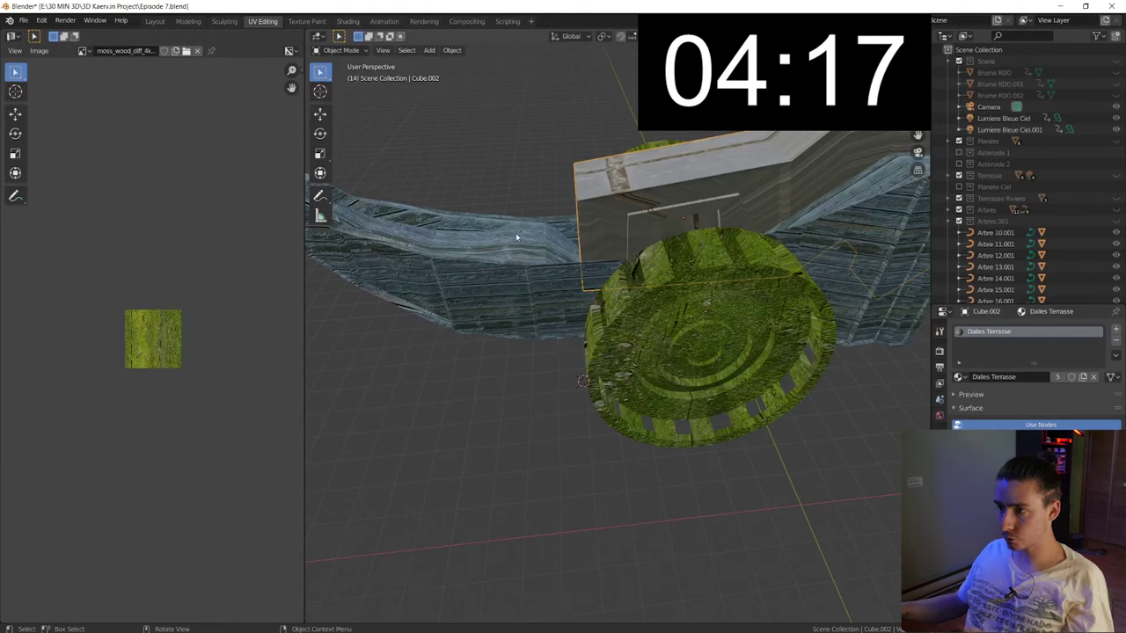
Cube-project the cabin UVs and scale them up so the stone tiles repeat densely
click(603, 132)
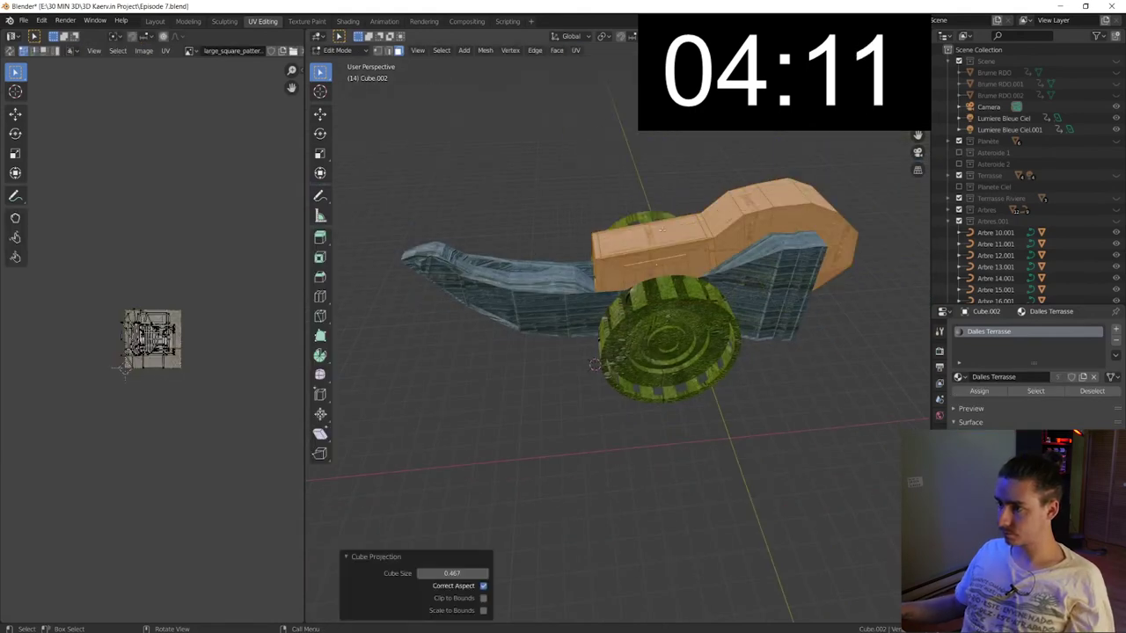
key(a)
key(s)
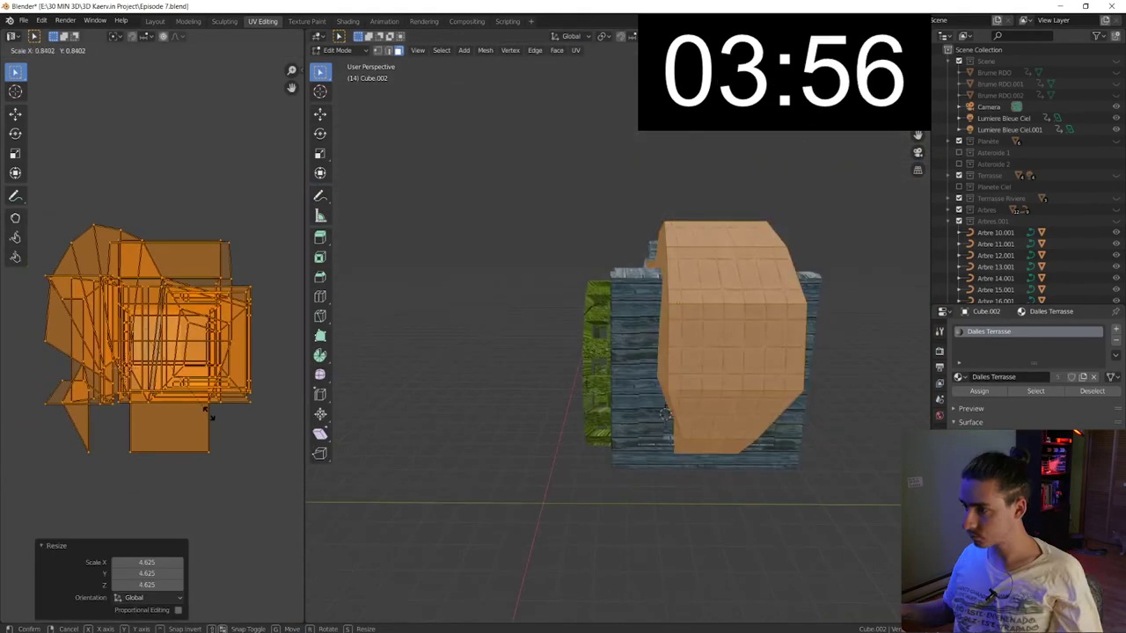
mouse_move(749, 329)
middle_down()
mouse_move(726, 308)
mouse_move(657, 302)
mouse_move(708, 301)
middle_up()
scroll(704, 290, up, 4)
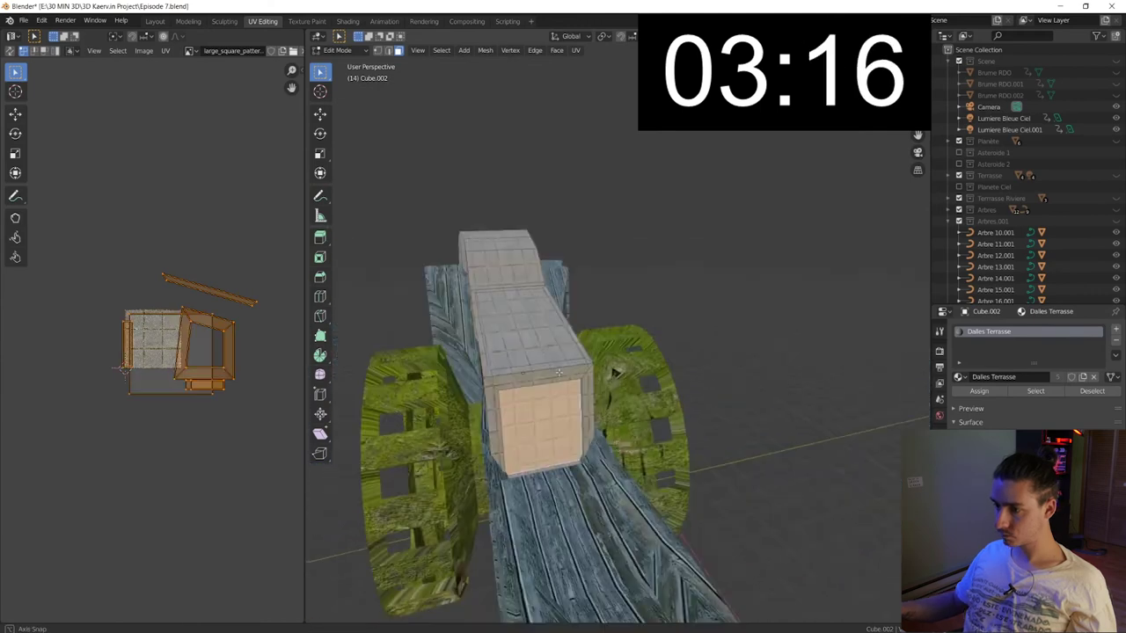
middle_drag(528, 369, 467, 367)
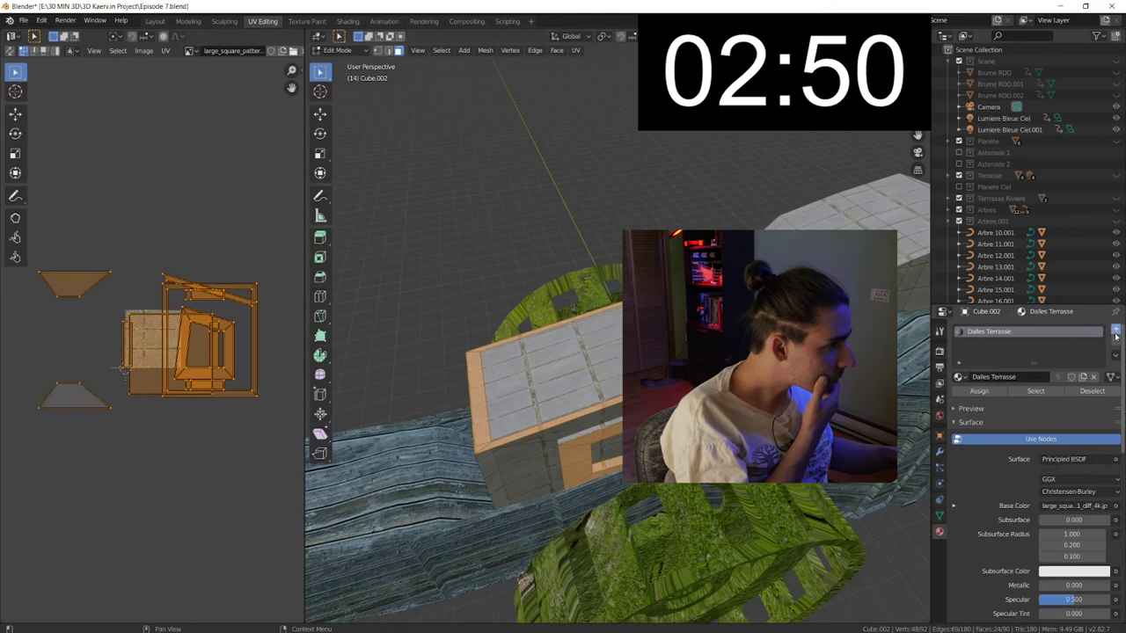
Add a Bois_Rough_Wood material slot for the resized inset frame faces, then browse materials for a third slot
click(1115, 330)
click(958, 399)
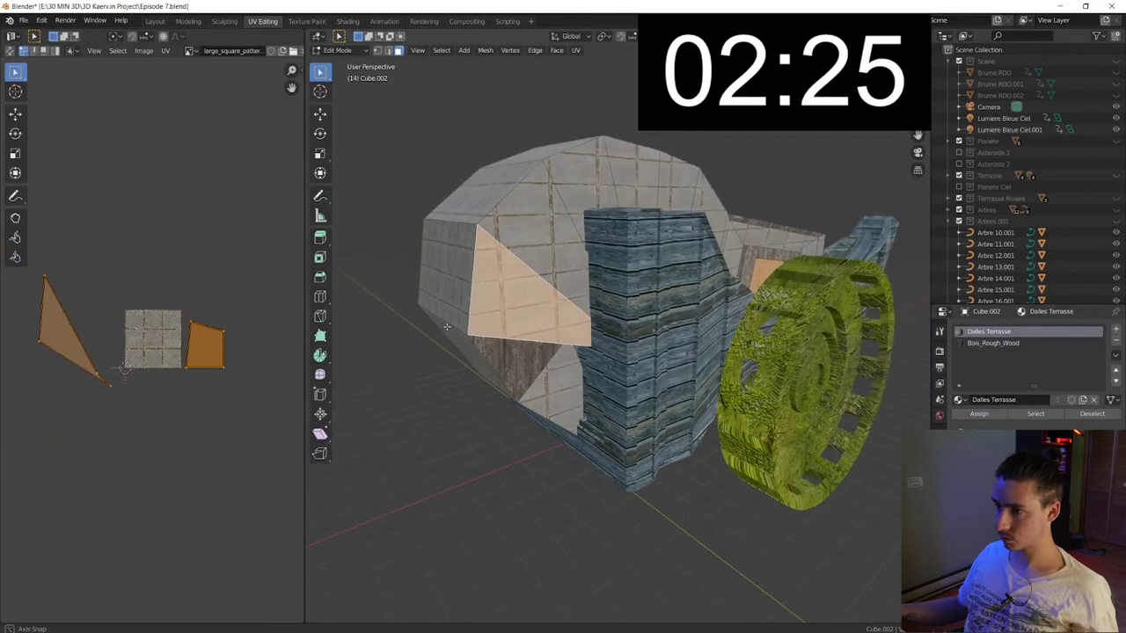
key(s)
click(455, 455)
mouse_move(454, 454)
middle_down()
mouse_move(377, 404)
mouse_move(746, 329)
middle_up()
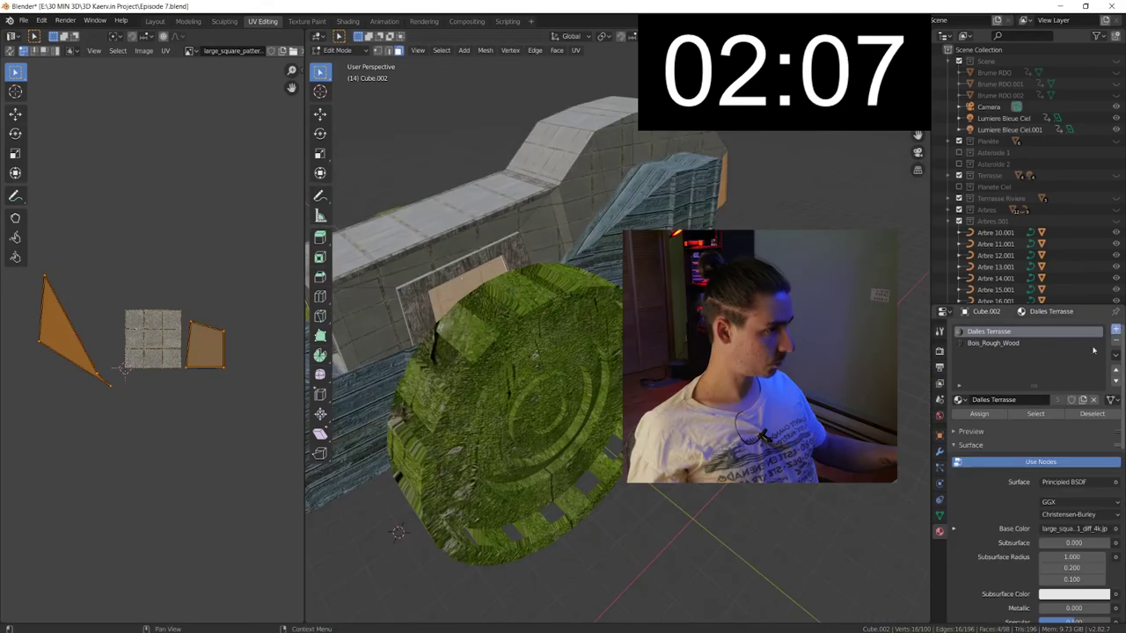
click(959, 399)
scroll(1020, 466, down, 2)
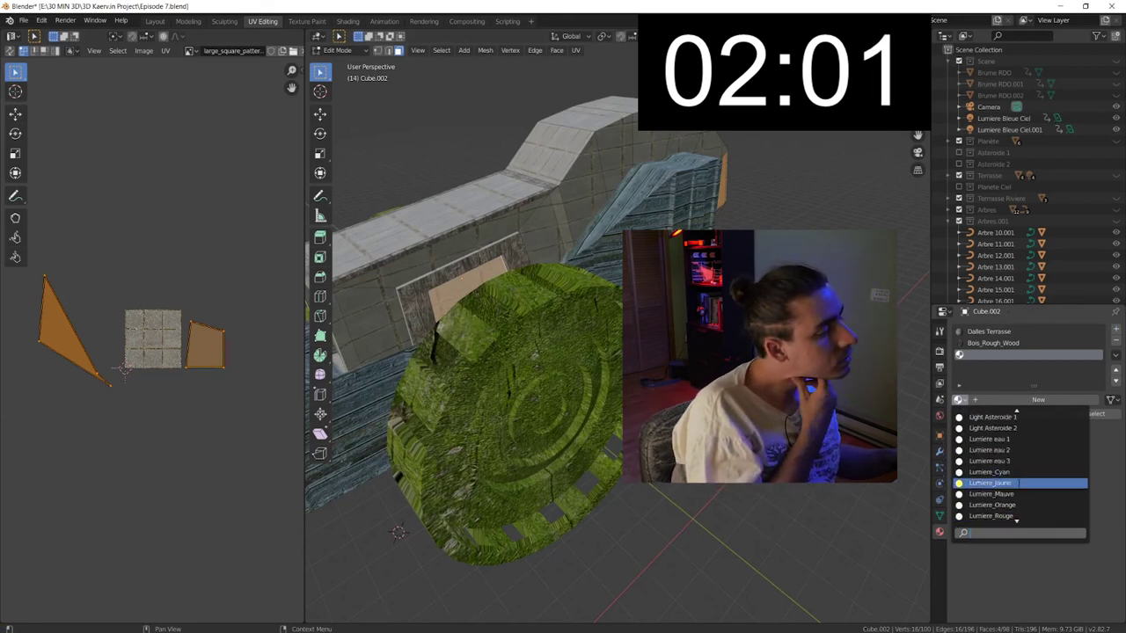
Assign Lumiere_Jaune to the selected cabin and wing faces so they glow yellow, then return to Object Mode
click(1004, 483)
click(994, 416)
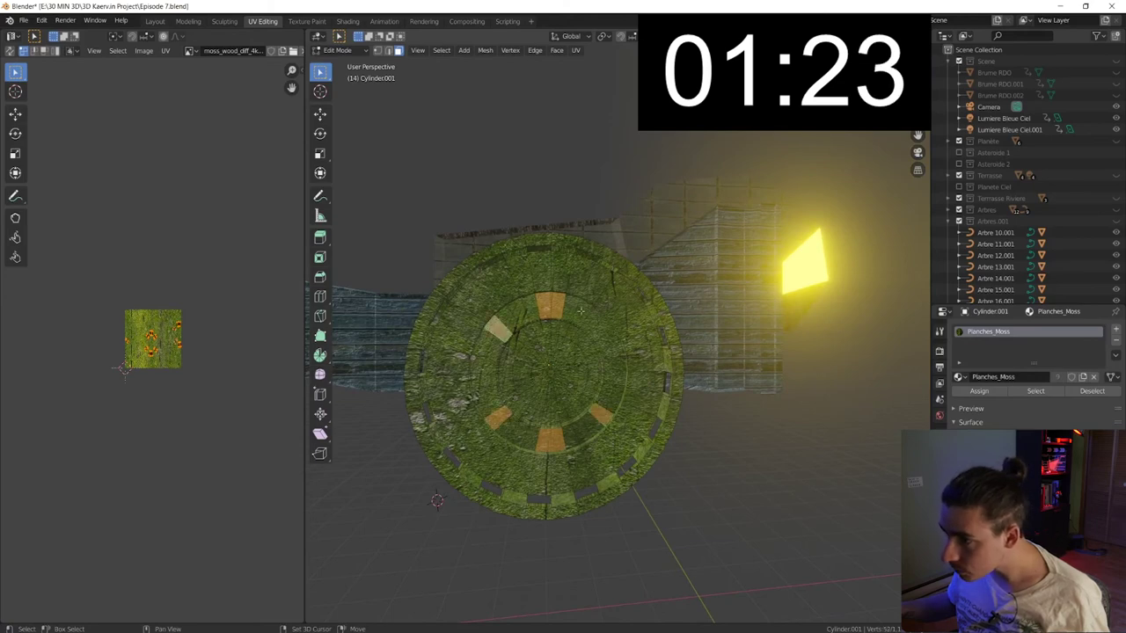
middle_drag(580, 310, 511, 359)
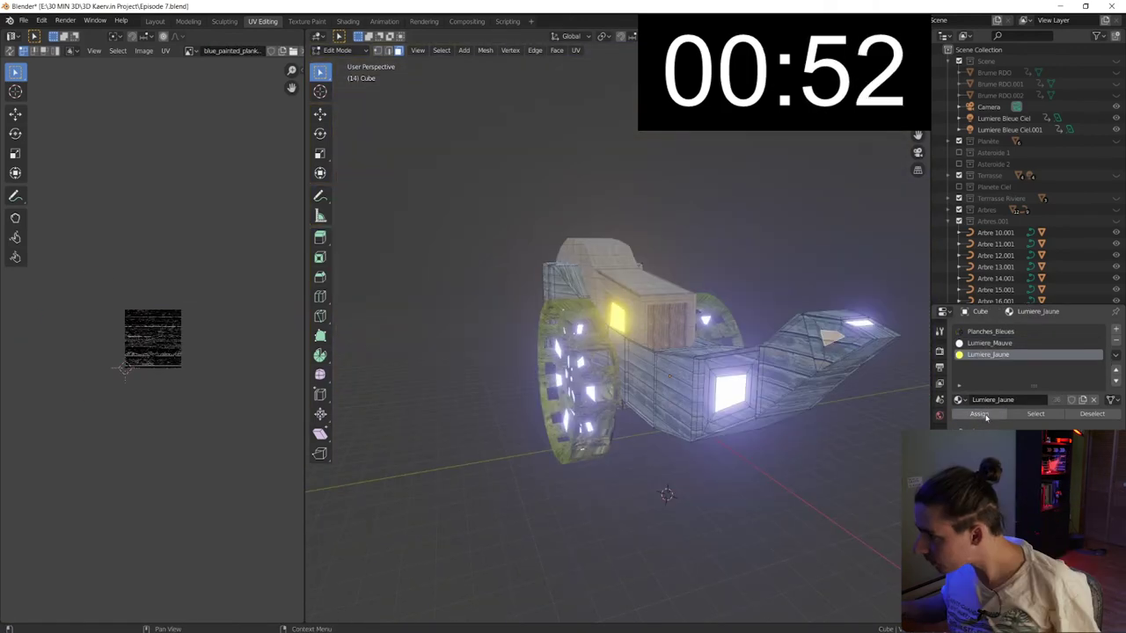
click(984, 414)
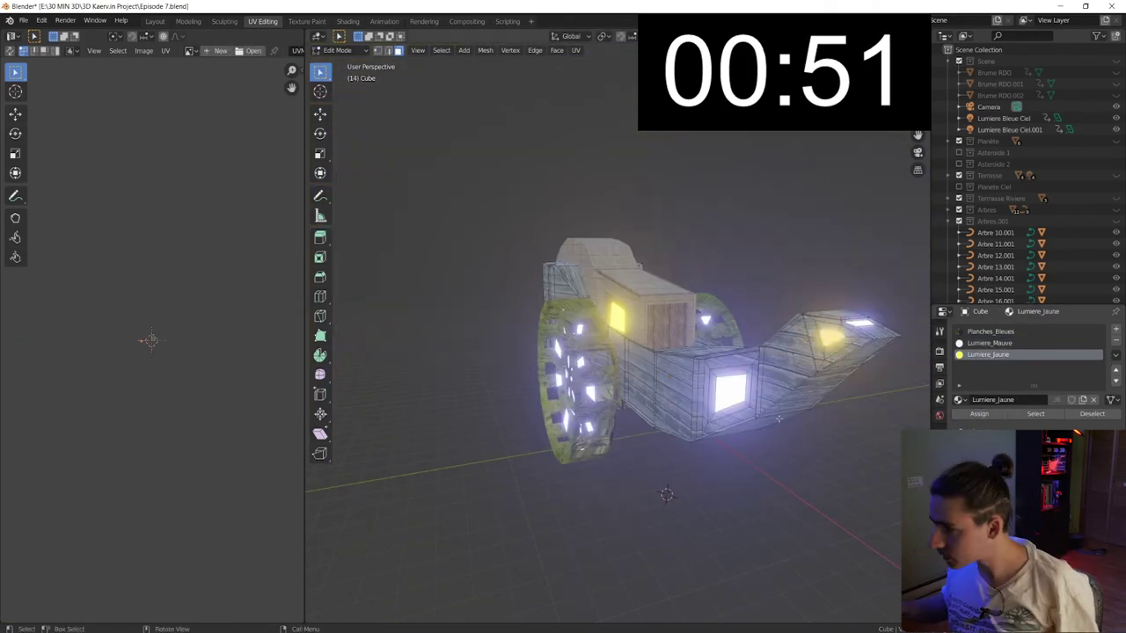
key(Tab)
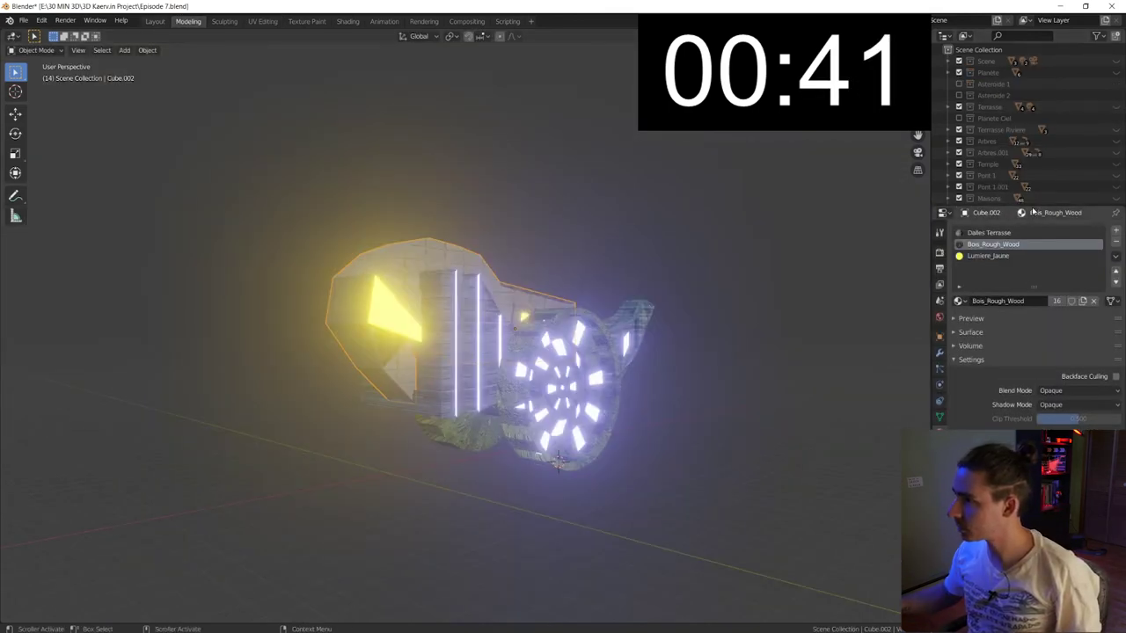
Enlarge the outliner to show more scene rows
drag(1033, 204, 1037, 231)
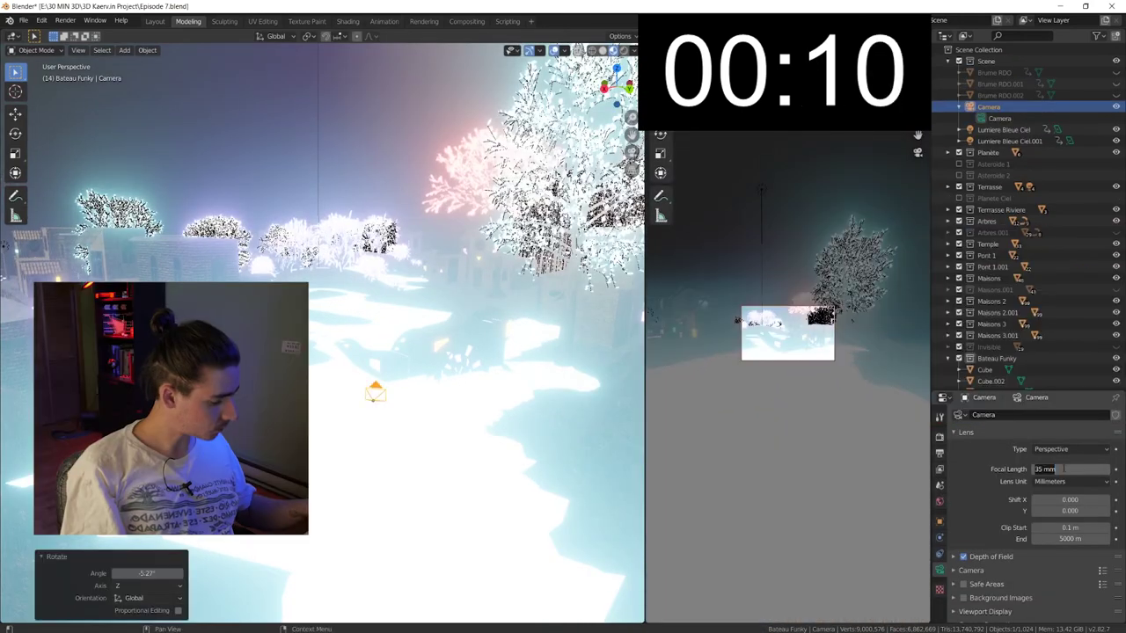
Set the scene camera's focal length to 24 mm
text(24)
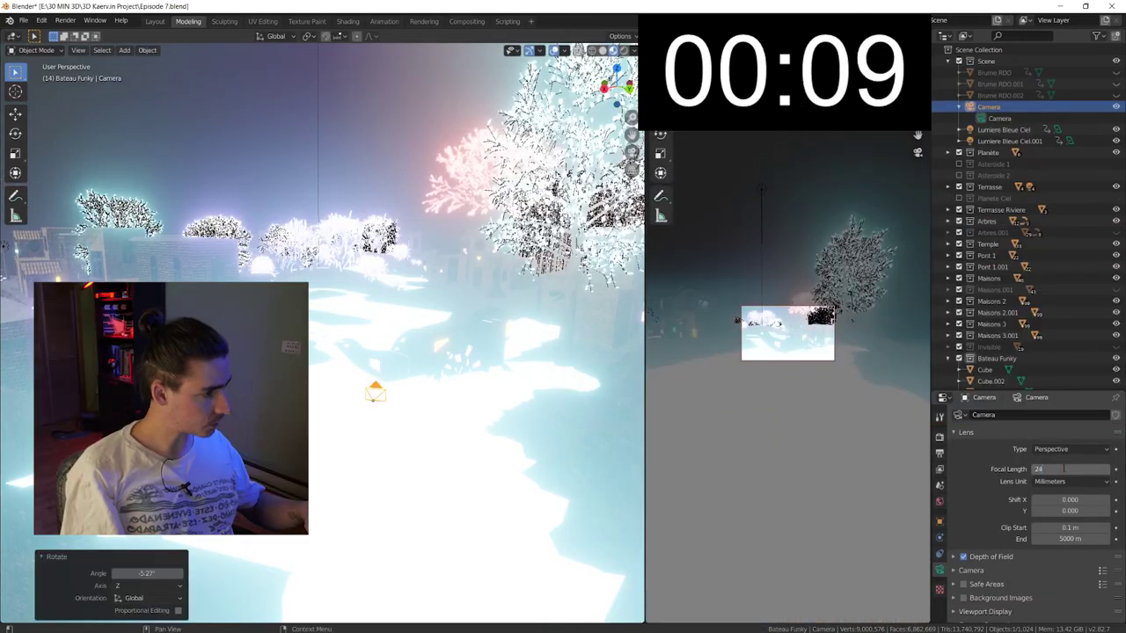
key(Return)
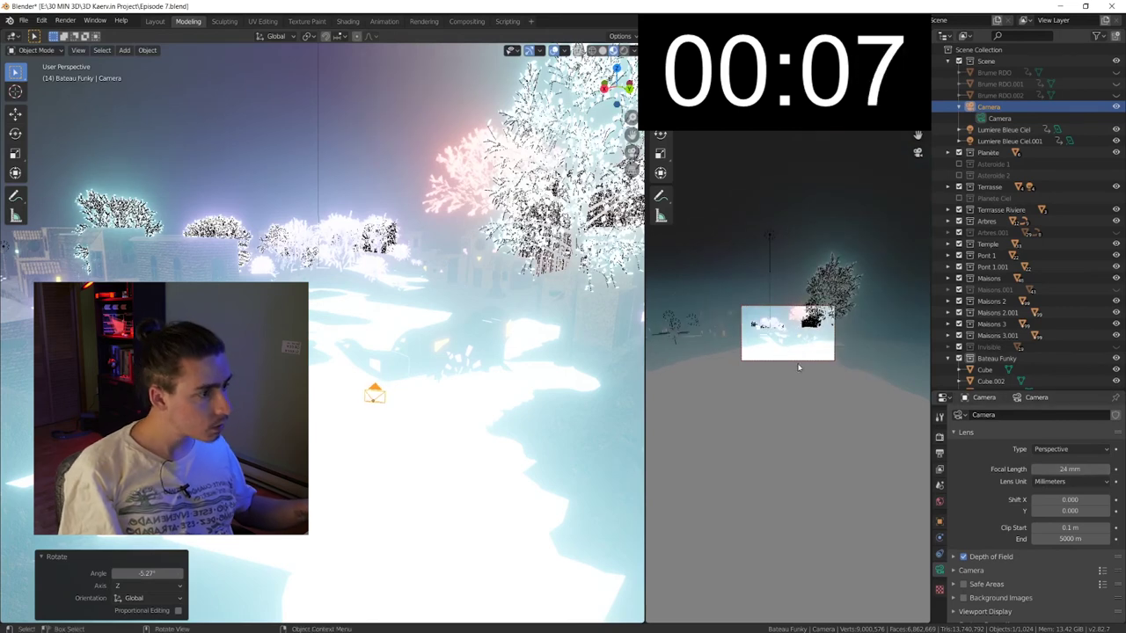